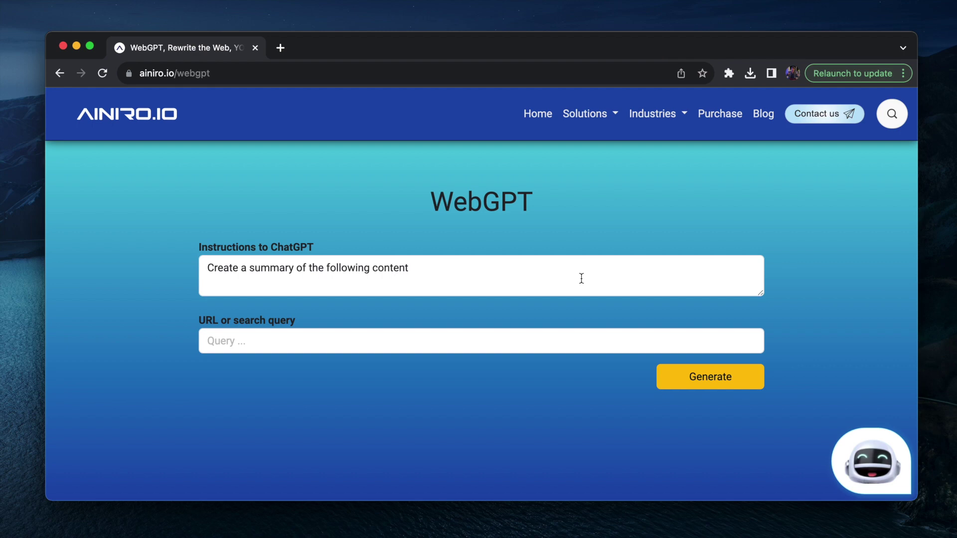
Search for 'Who won the Eurovision Song Context' using the summary instruction.
click(505, 342)
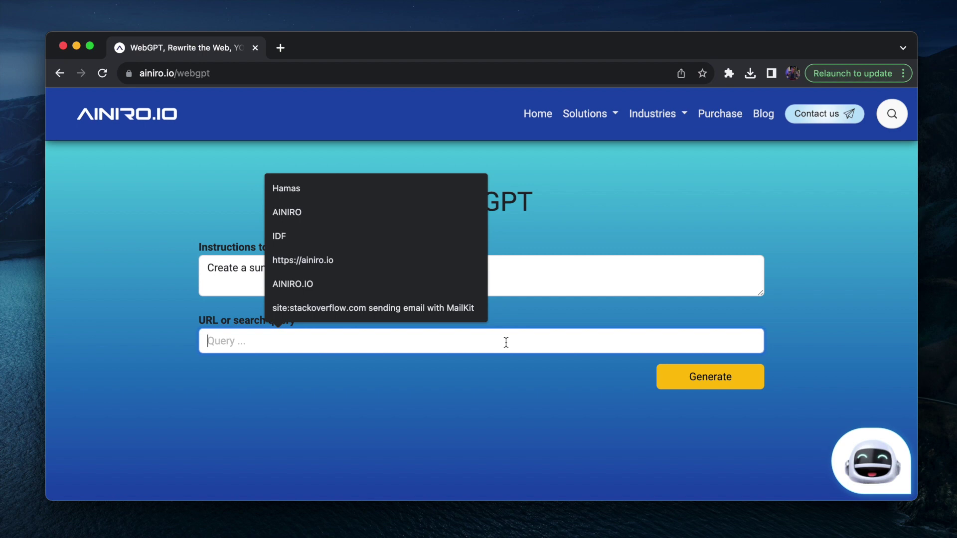
text(Who won)
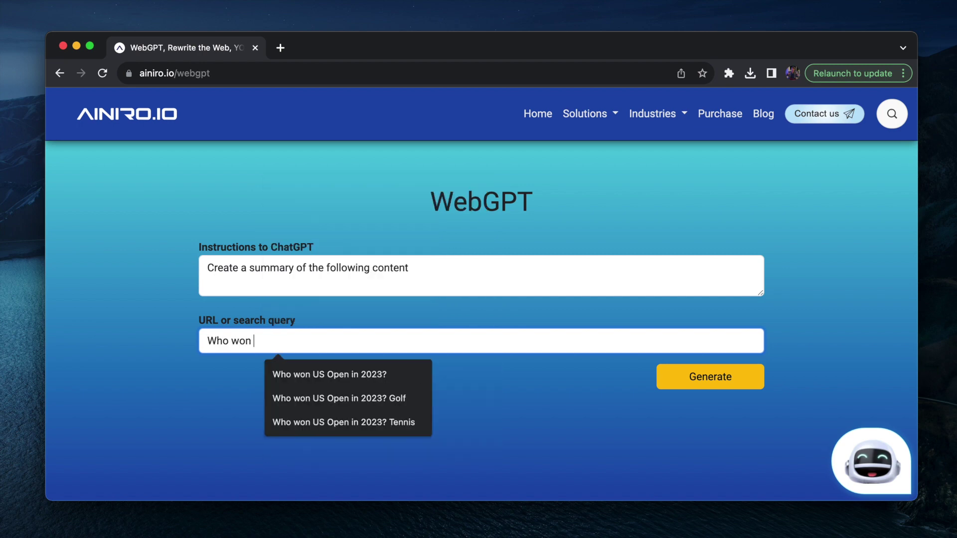
text( the)
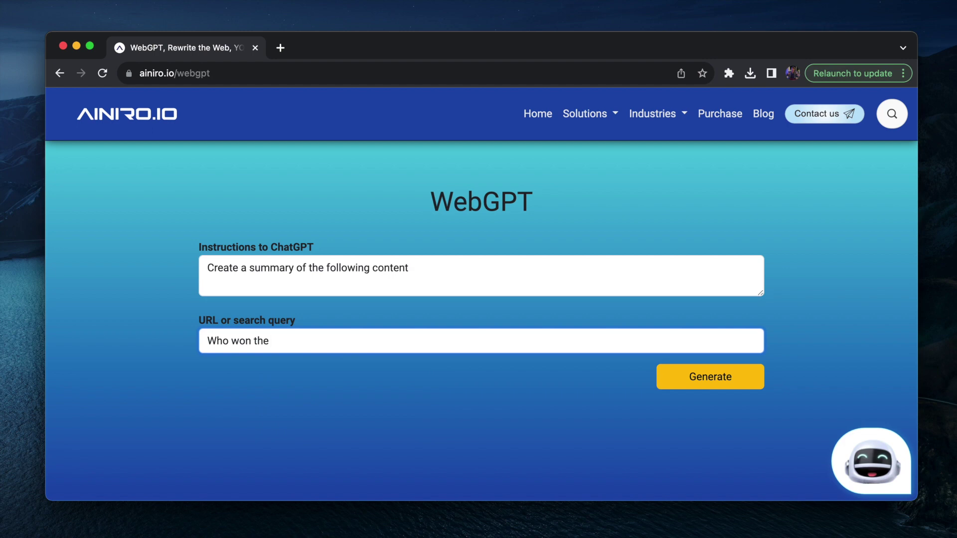
text(Eurovision Song Context)
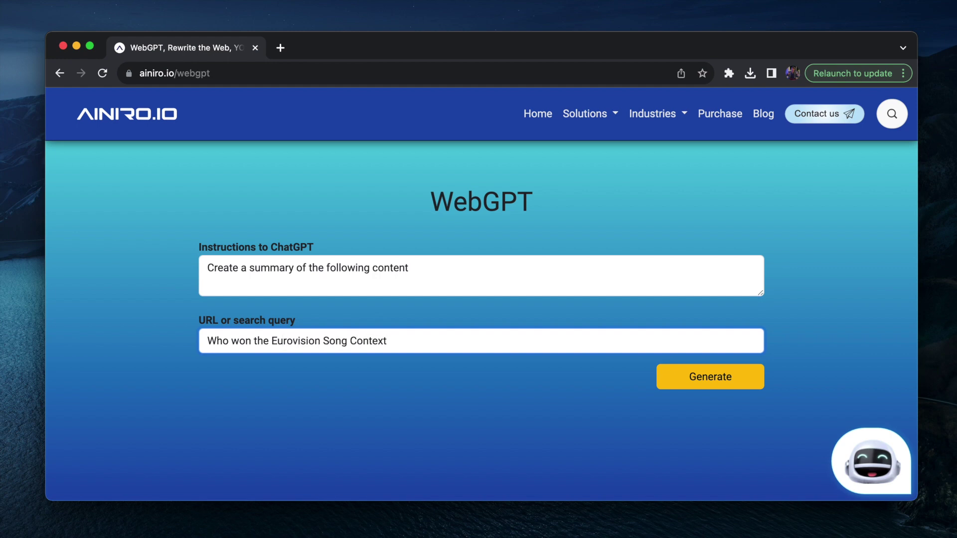
key(Return)
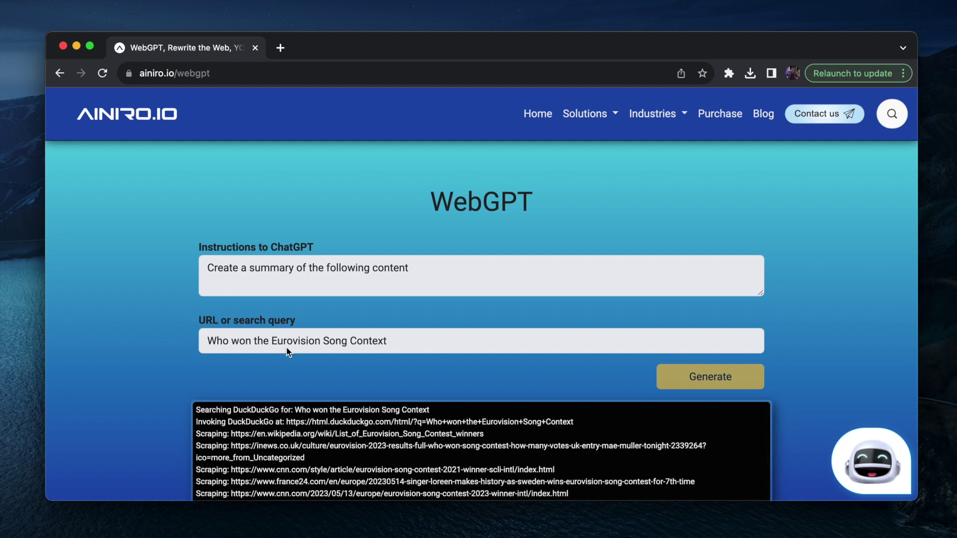
Read through the finished Eurovision winners summary and highlight its text.
scroll(132, 366, down, 3)
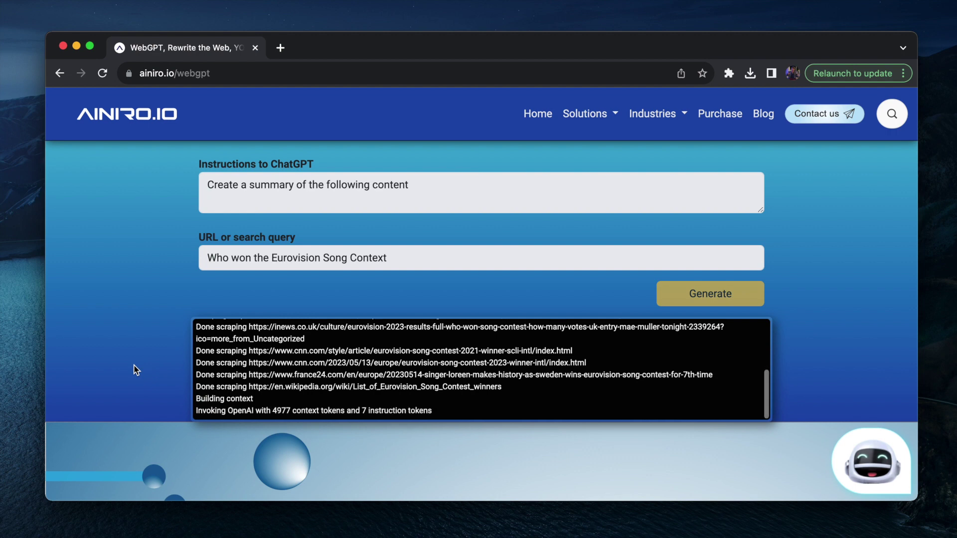
scroll(136, 370, up, 2)
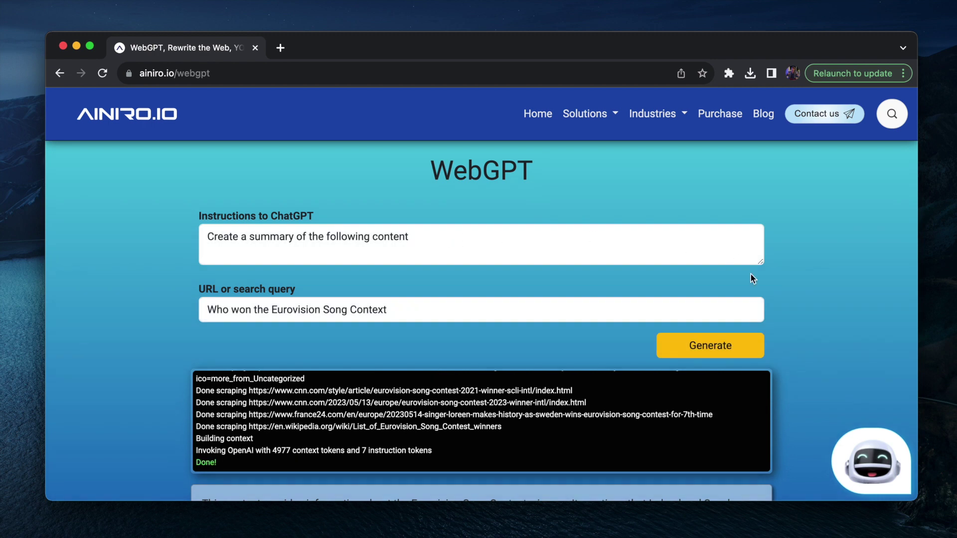
scroll(807, 322, down, 3)
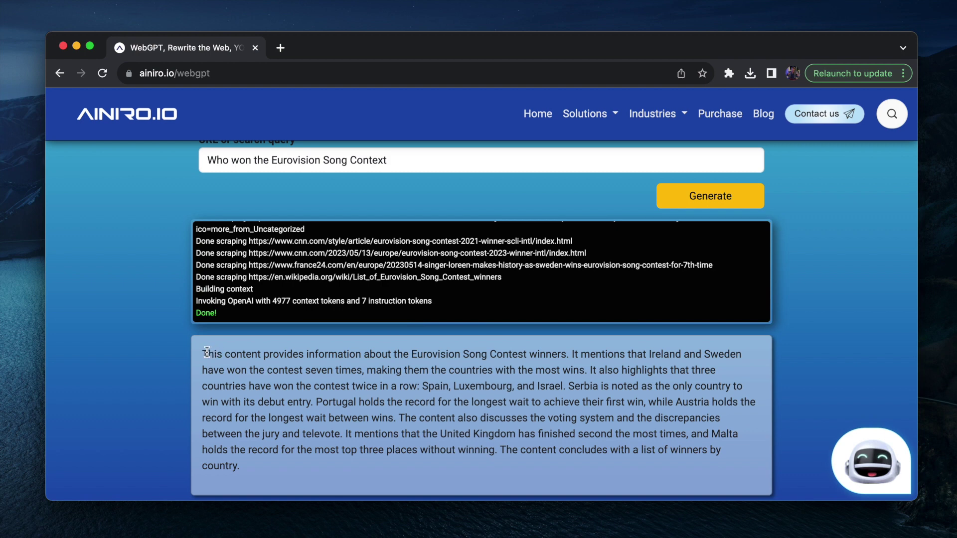
drag(207, 352, 351, 447)
scroll(374, 472, down, 1)
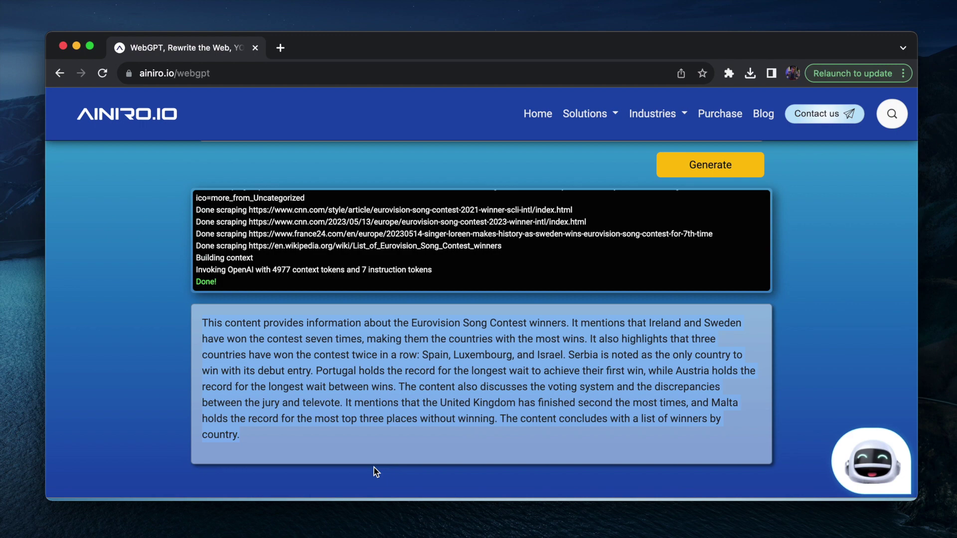
scroll(345, 441, up, 6)
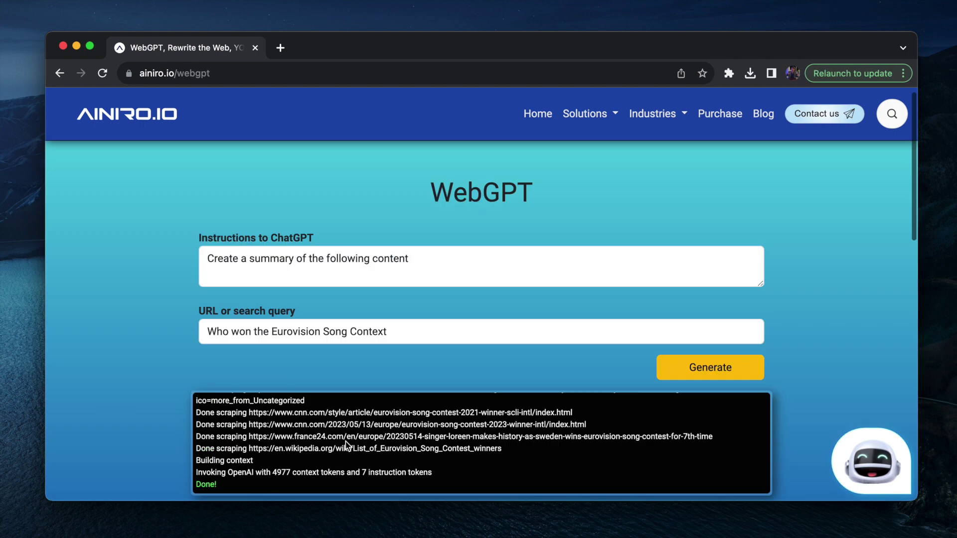
Replace the instructions with 'Answer the following question: Who won Eurovision Song Contest in 2023'.
click(425, 266)
key(super+a)
text(Who won )
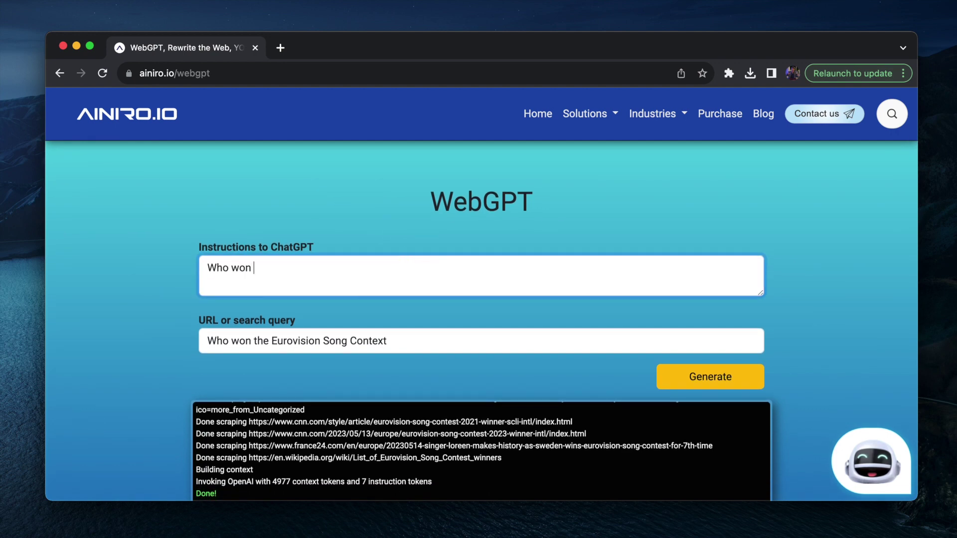
text(Eurovision Song Contest )
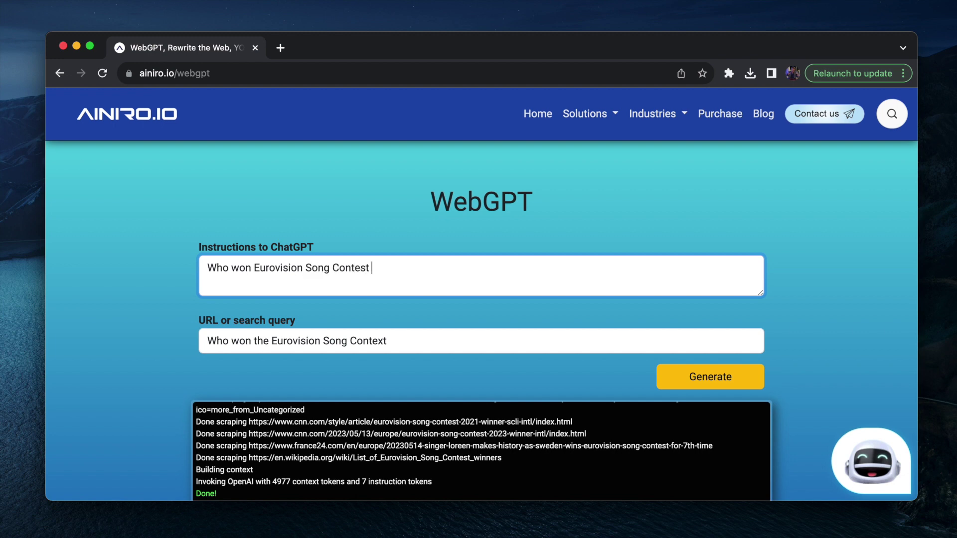
text(in 2023)
click(208, 268)
text(Answer the following q)
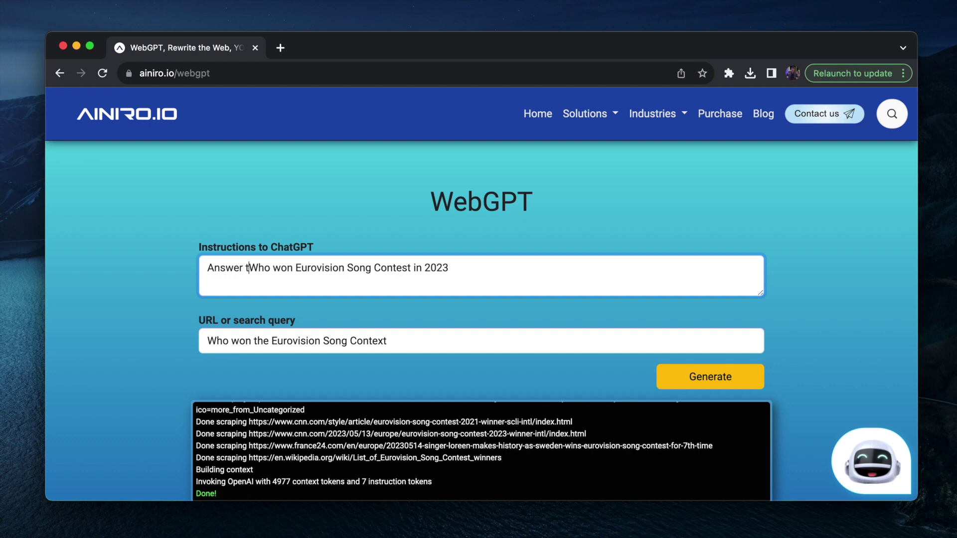
text(uestion)
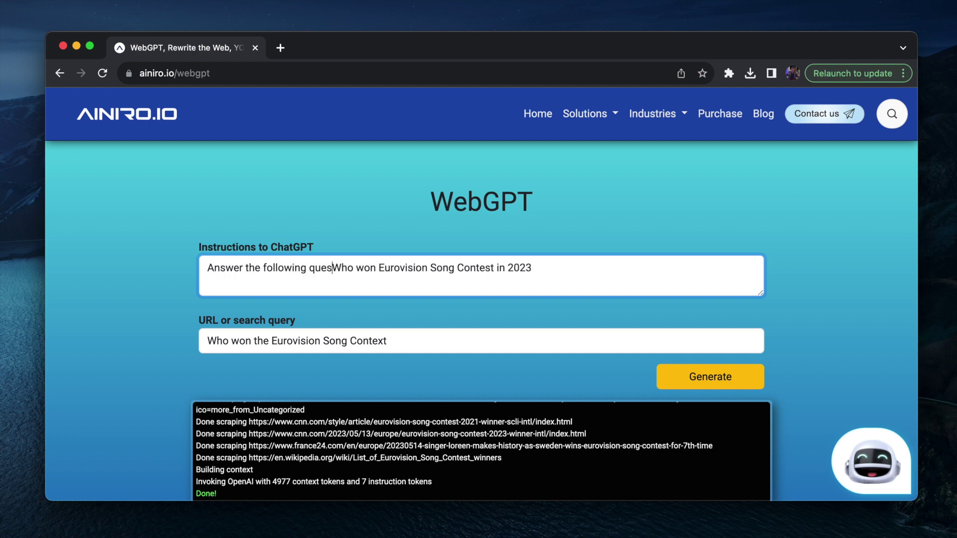
text(:)
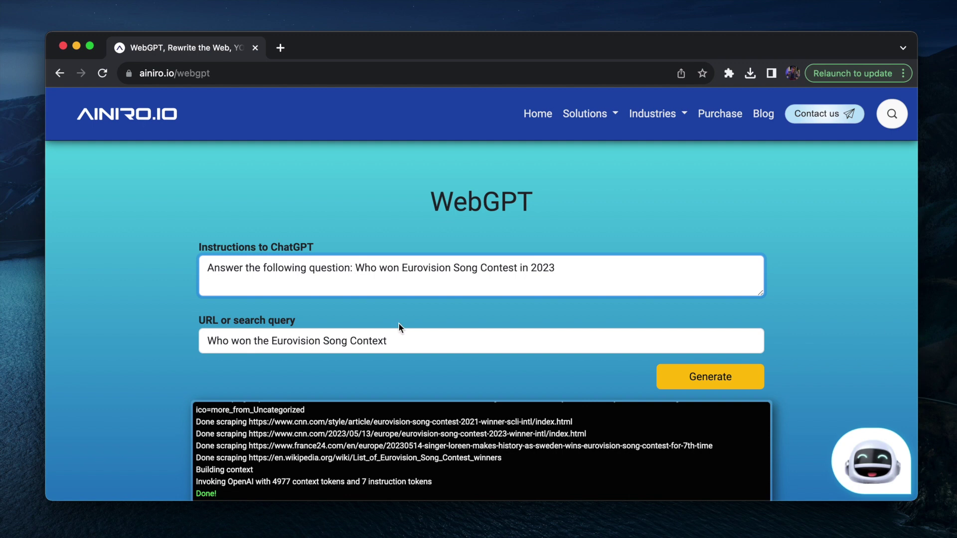
triple_click(404, 337)
Generate the 2023 answer, which says the sources do not name that year's winner.
click(720, 379)
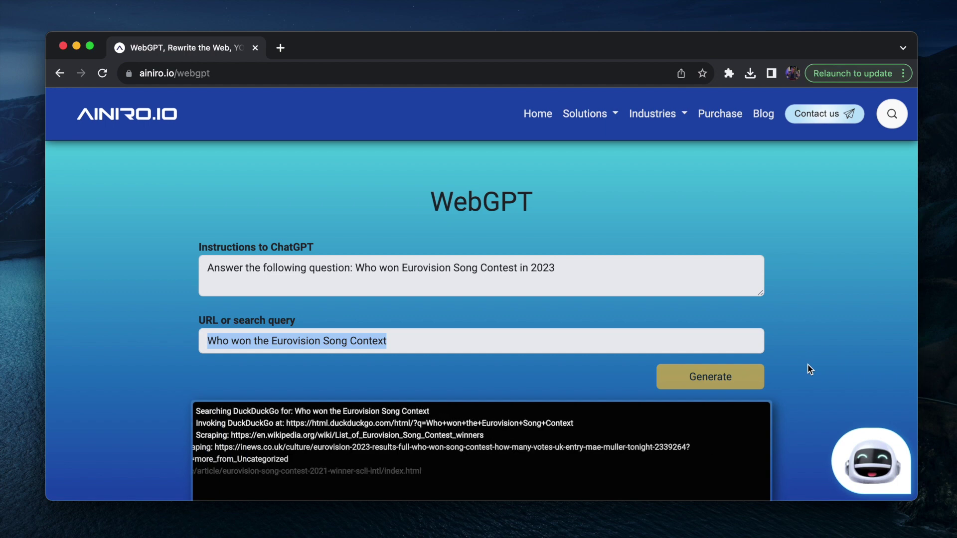
scroll(810, 370, down, 5)
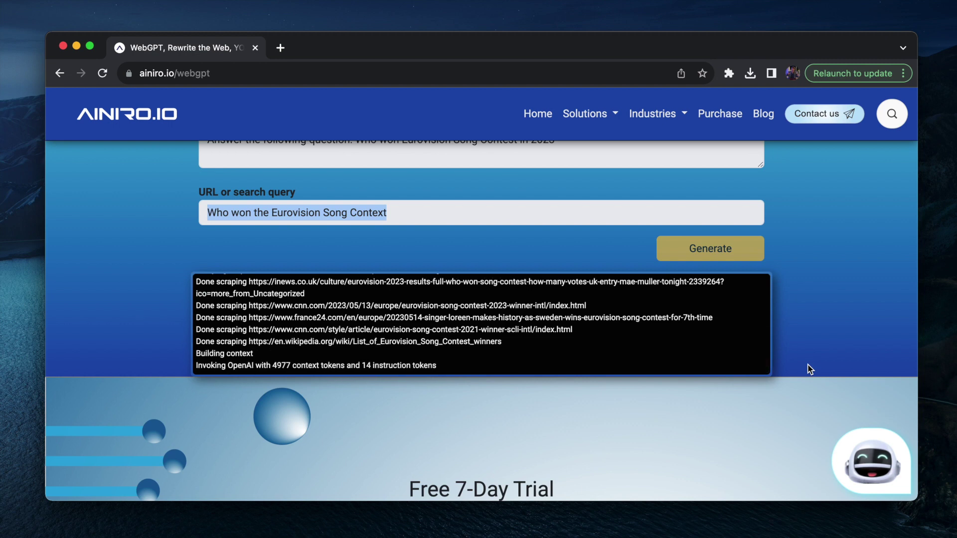
scroll(810, 369, down, 2)
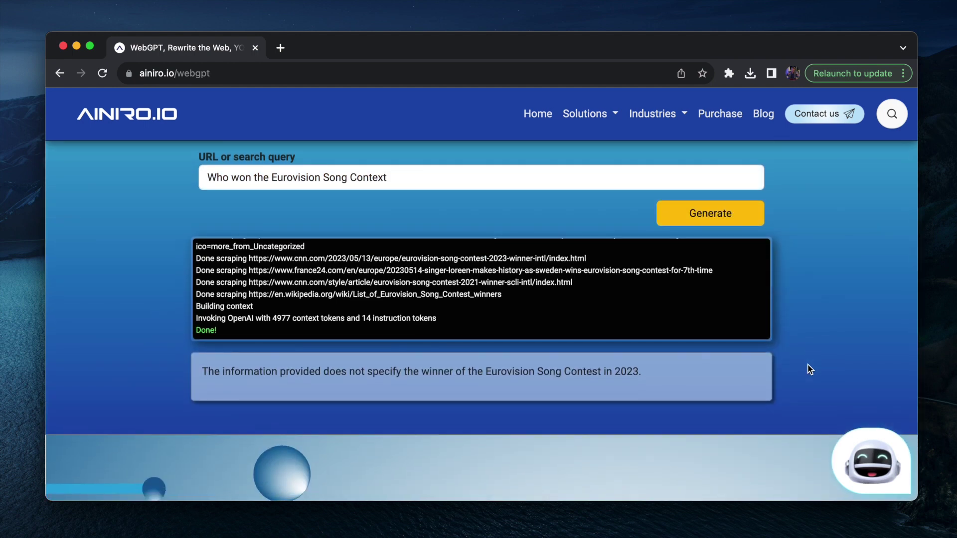
scroll(810, 369, up, 3)
Change the search query to 'Eurovision Song Contest 2023' and regenerate.
click(416, 249)
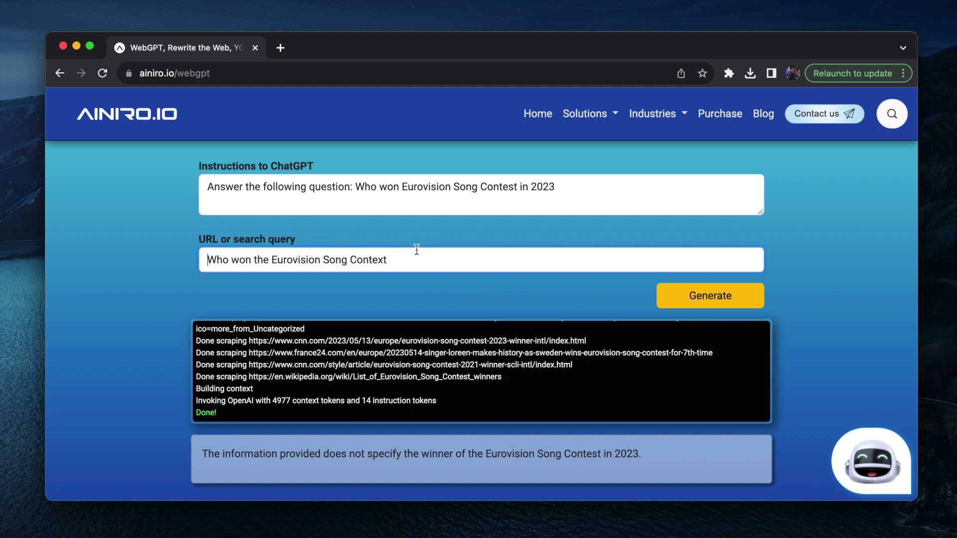
key(shift+Right)
key(shift+Right)
key(shift+Right)
key(shift+Right)
key(shift+Right)
key(shift+Right)
key(shift+Right)
key(shift+Right)
key(shift+Right)
key(shift+Right)
key(shift+Right)
key(shift+Right)
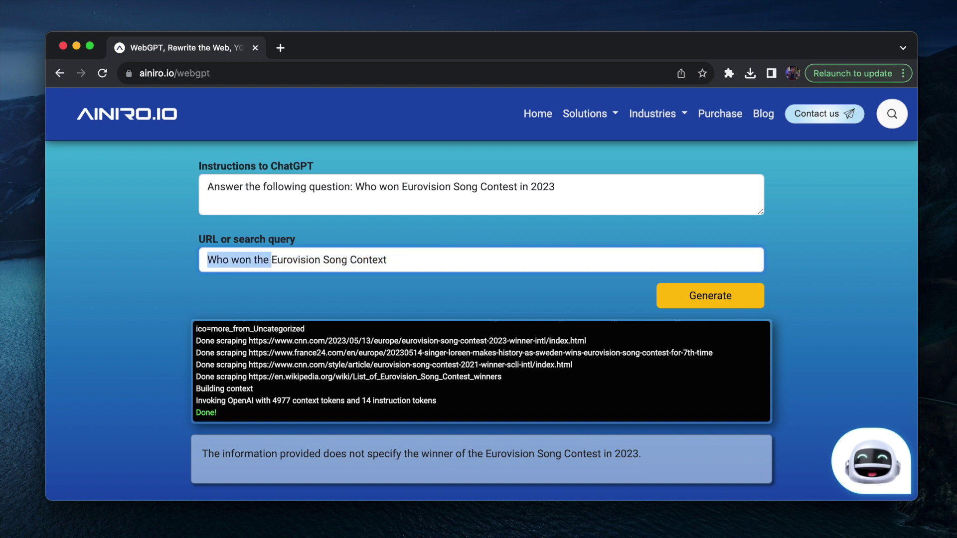
key(BackSpace)
key(End)
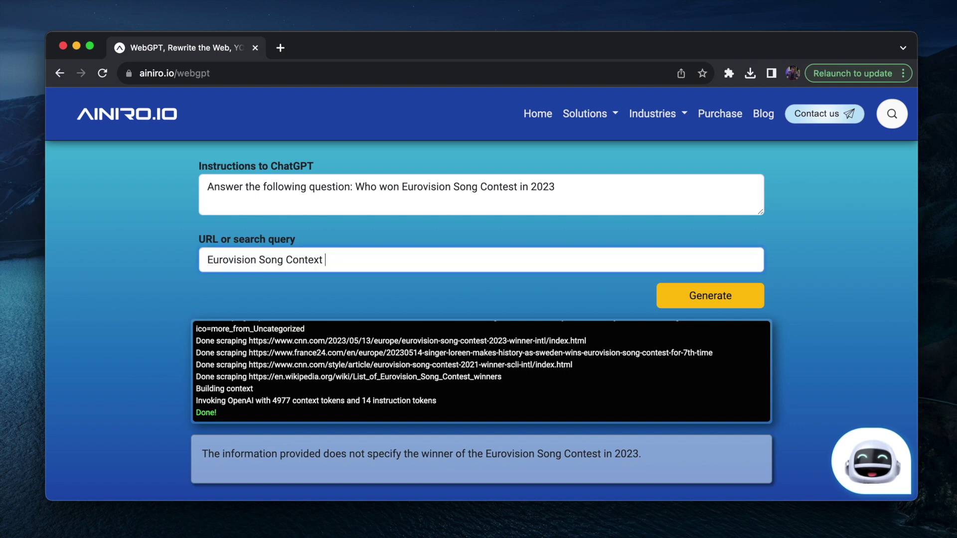
text(2023)
key(BackSpace)
key(BackSpace)
text(st)
key(Return)
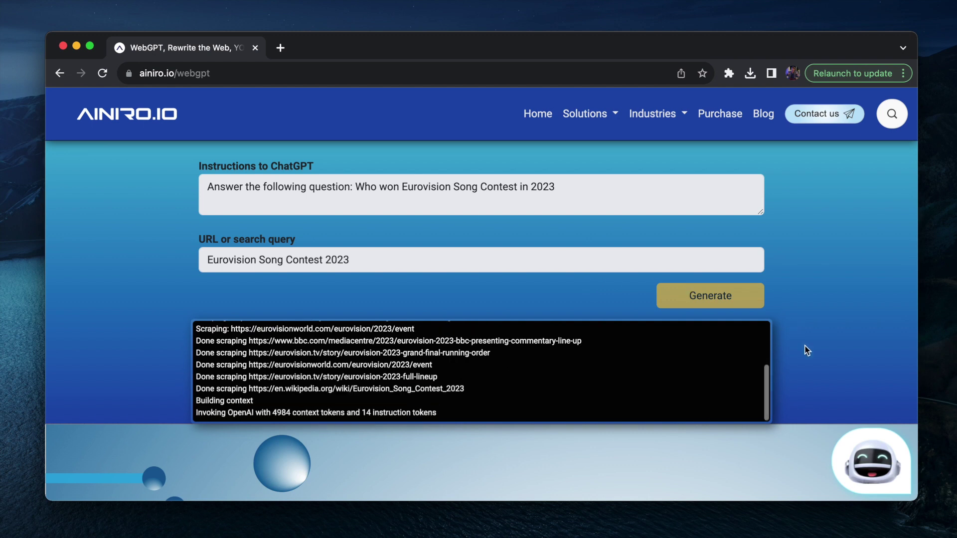
Highlight the answer that Ukraine won with "Stefania" by Kalush Orchestra.
scroll(804, 345, down, 3)
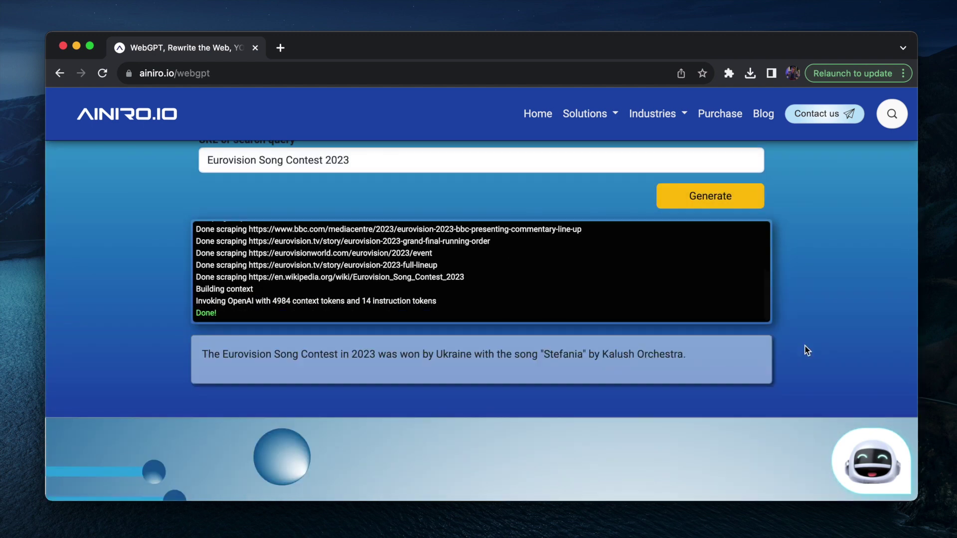
drag(435, 355, 683, 357)
scroll(699, 355, up, 1)
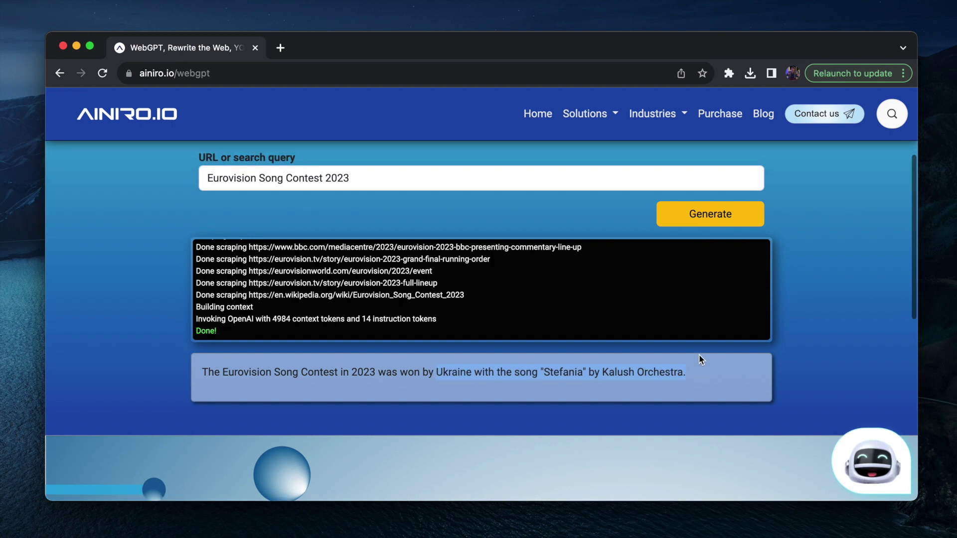
scroll(518, 263, up, 1)
scroll(518, 263, up, 5)
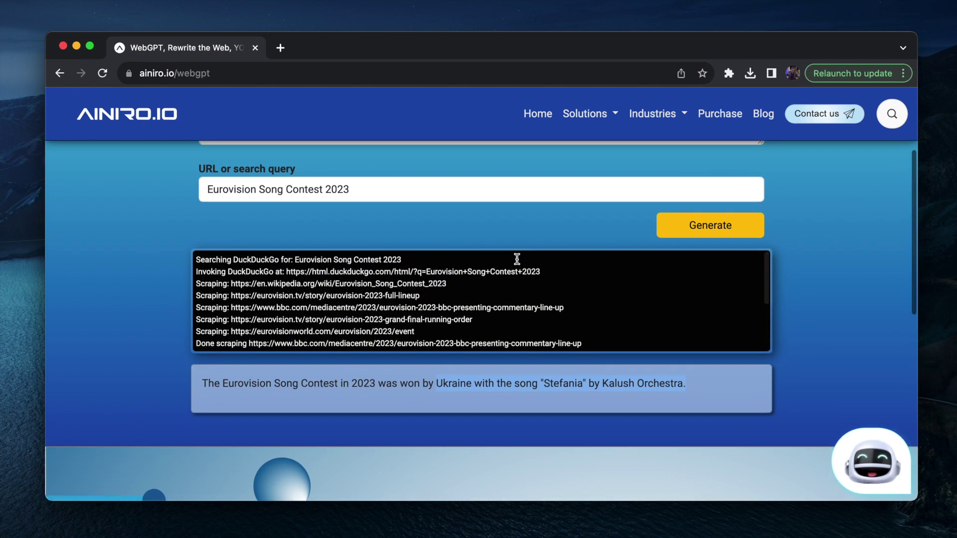
scroll(389, 252, up, 2)
click(399, 221)
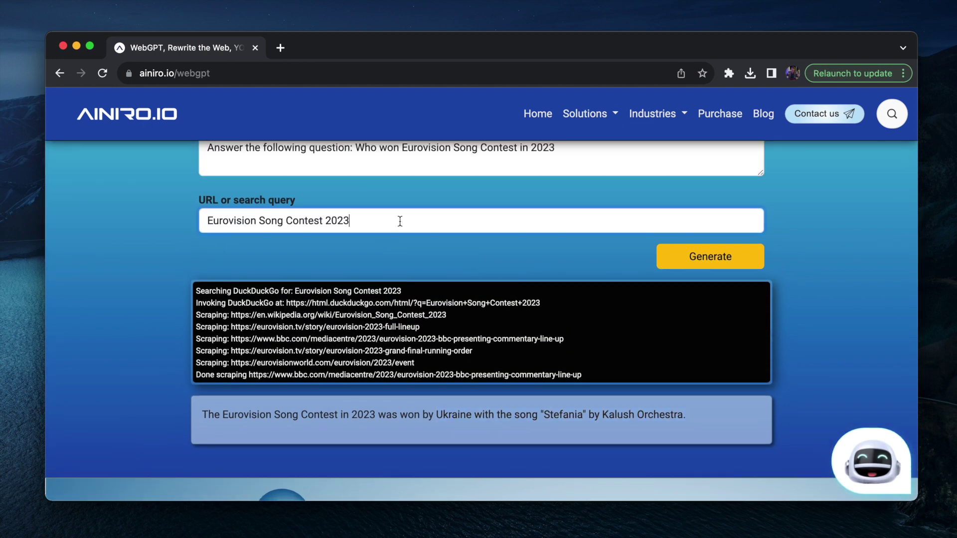
Set the search query to 'site:stackoverflow.com MimeKit MailKit send email'.
triple_click(400, 221)
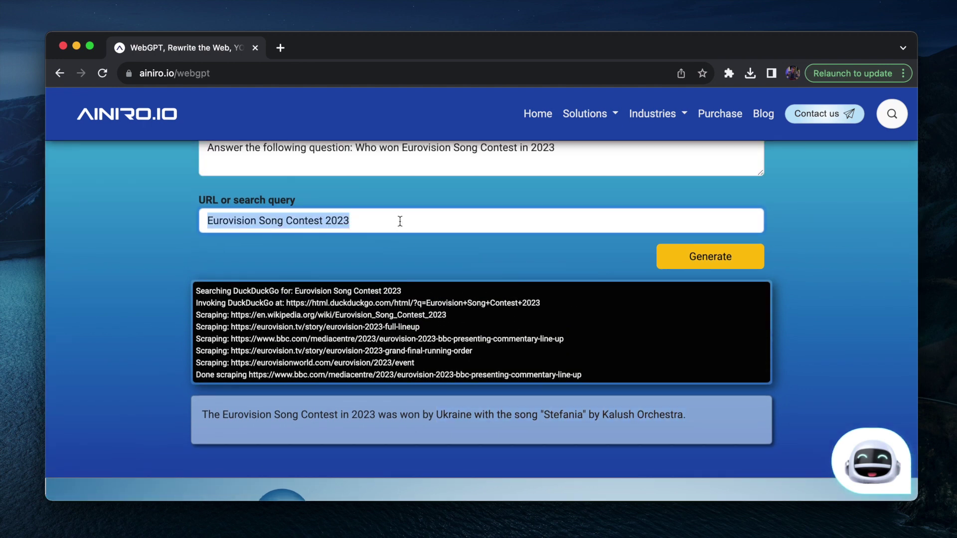
text(site:stackove)
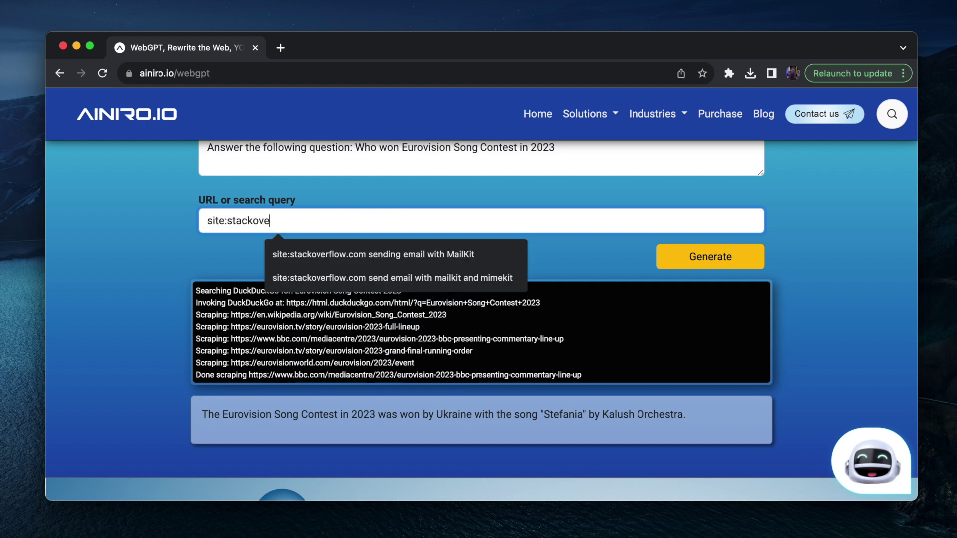
text(rflow.com)
scroll(482, 314, up, 1)
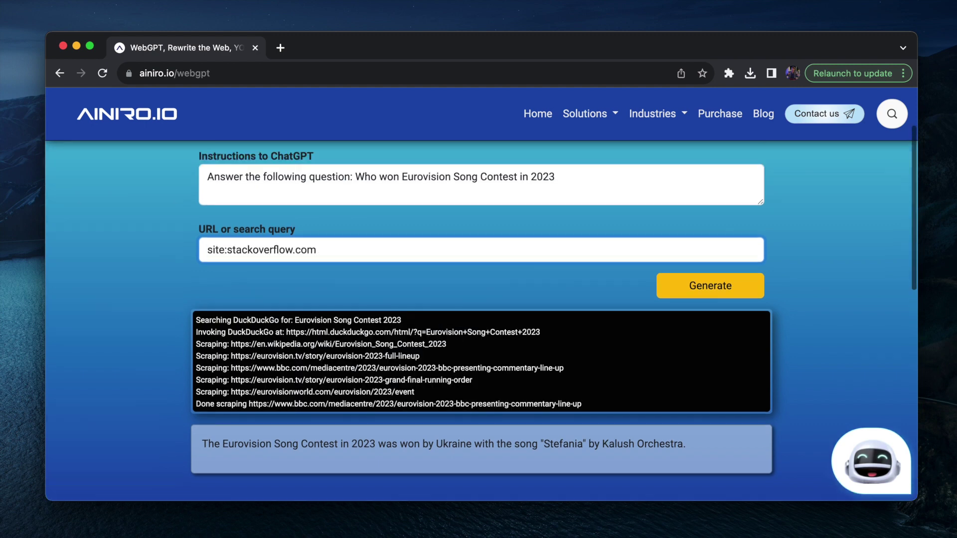
triple_click(577, 177)
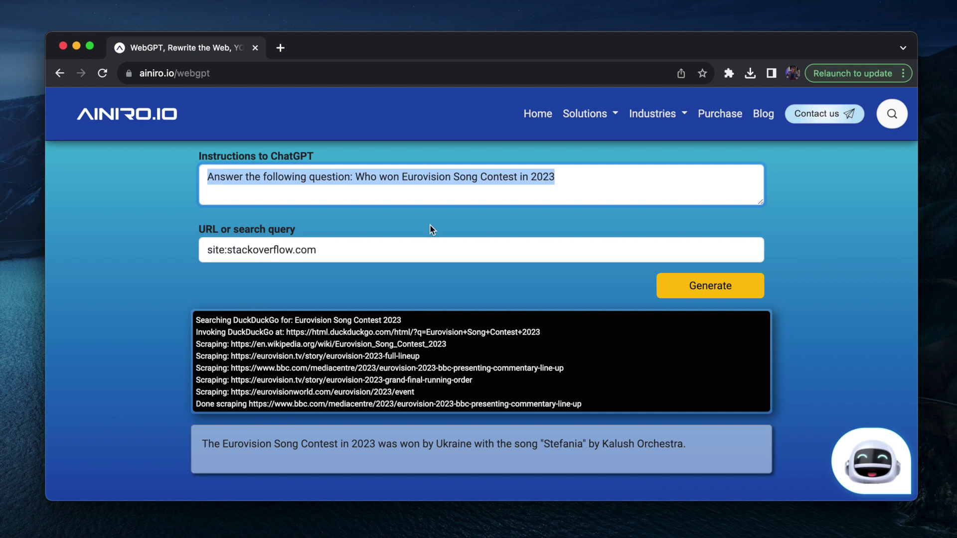
click(419, 251)
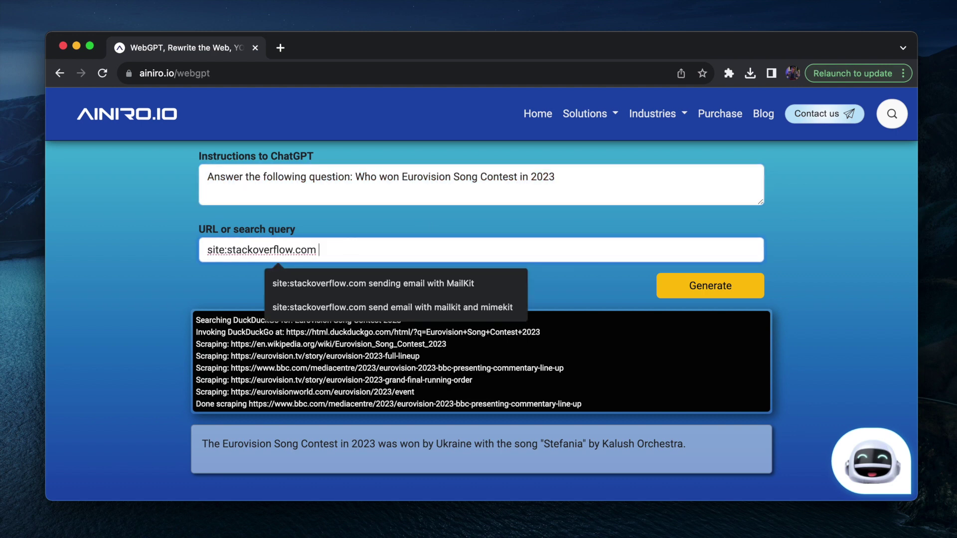
text(MimeKit M)
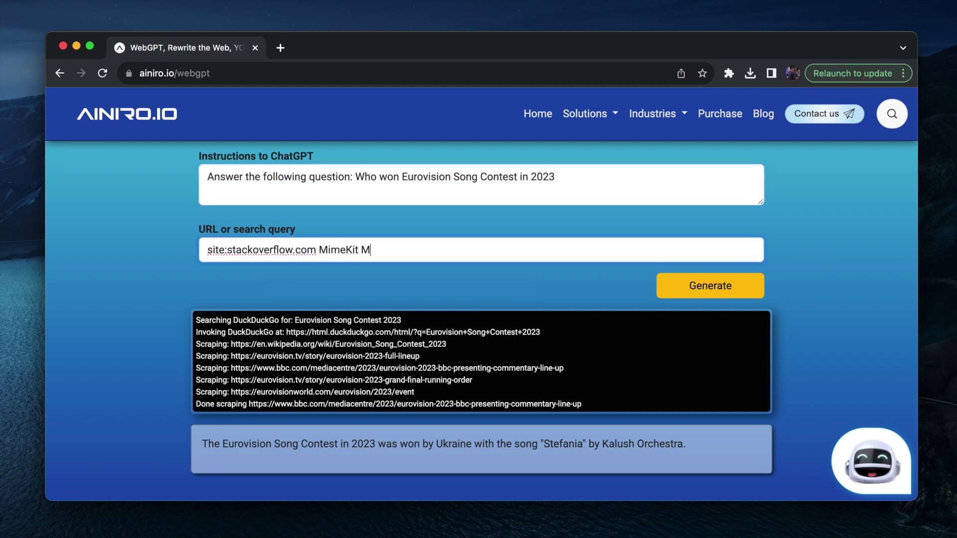
text(ailKit send email)
click(580, 179)
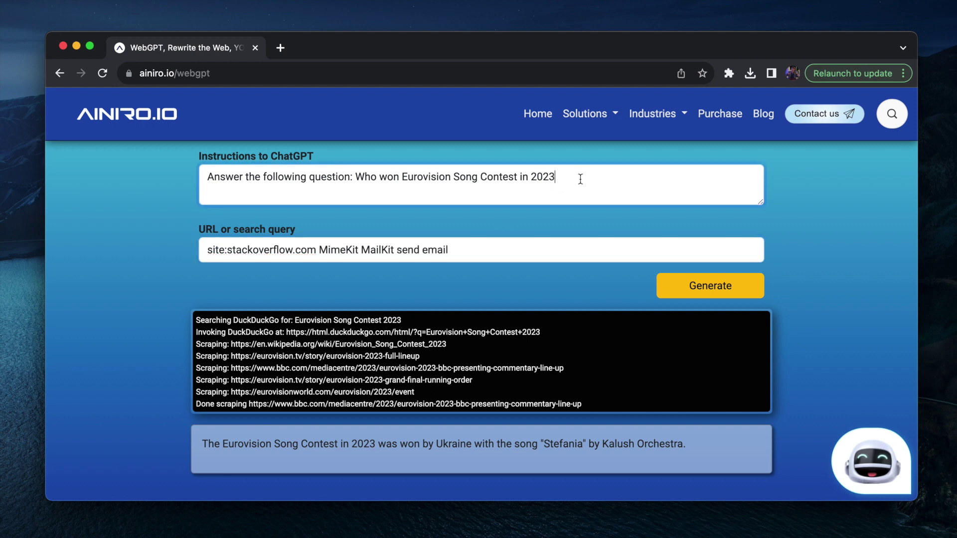
key(super+a)
Request a C# method taking to, from, subject and body, reading SMTP settings from configuration.
text(Create)
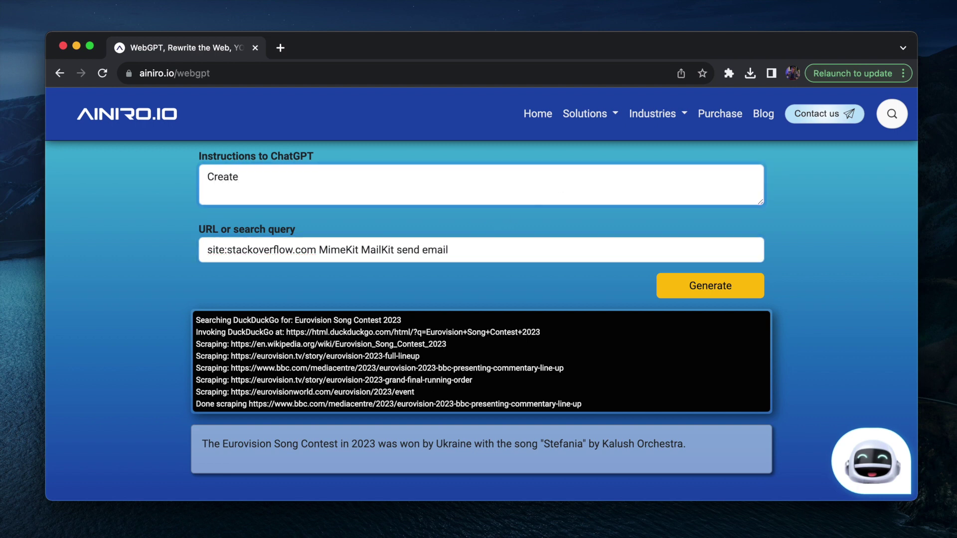
text( a C# method that send)
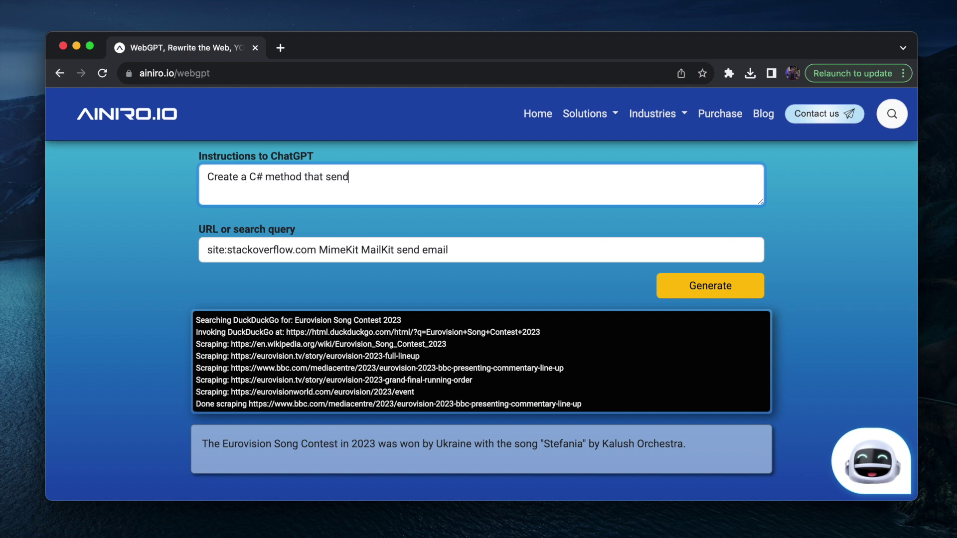
text(s)
key(alt+shift+Left)
text(takes an input)
key(alt+shift+Left)
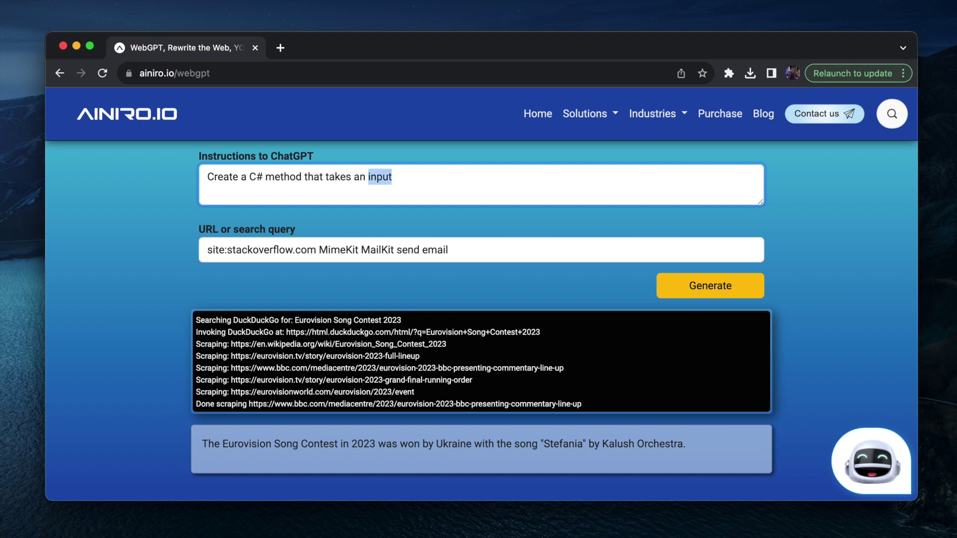
key(shift+Left)
key(shift+Left)
text(to recipient email )
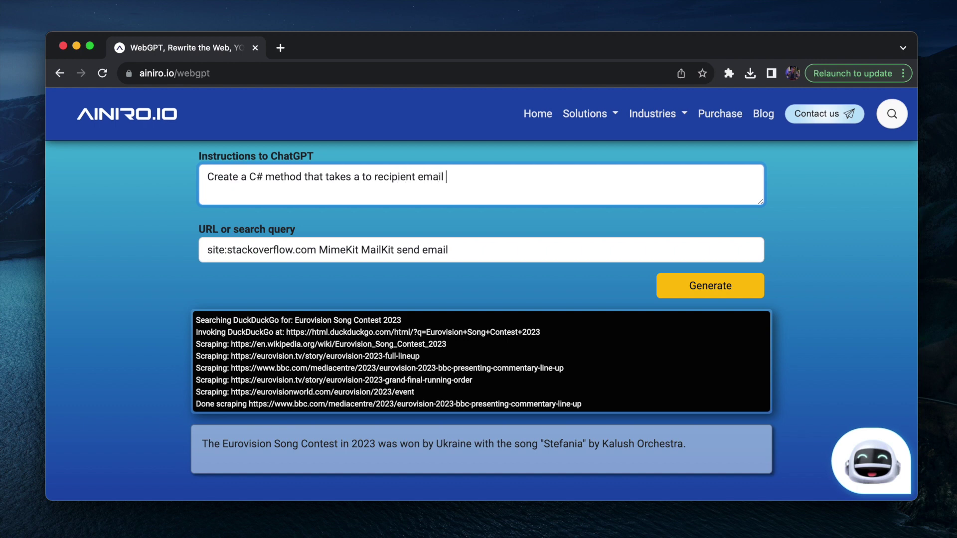
text(address, a from address, a s)
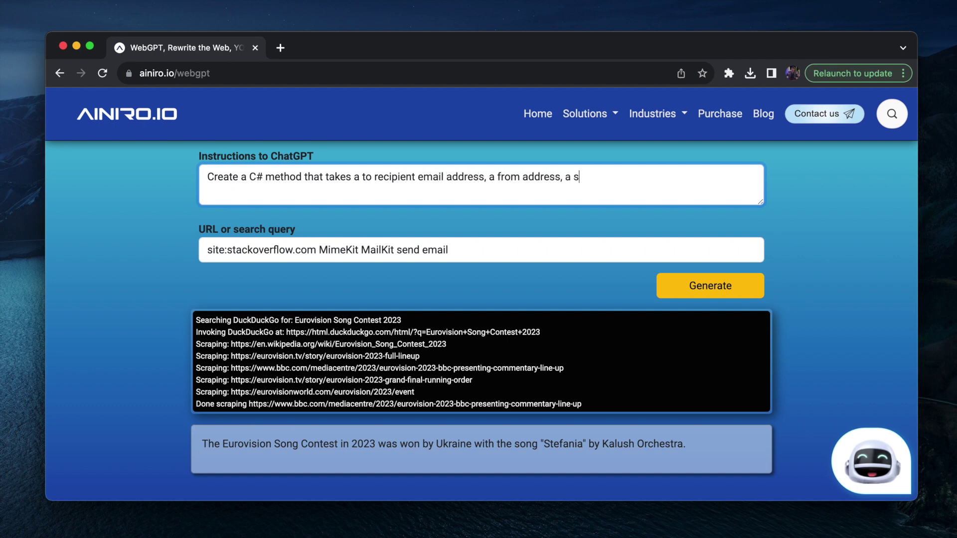
text(ubject and a body)
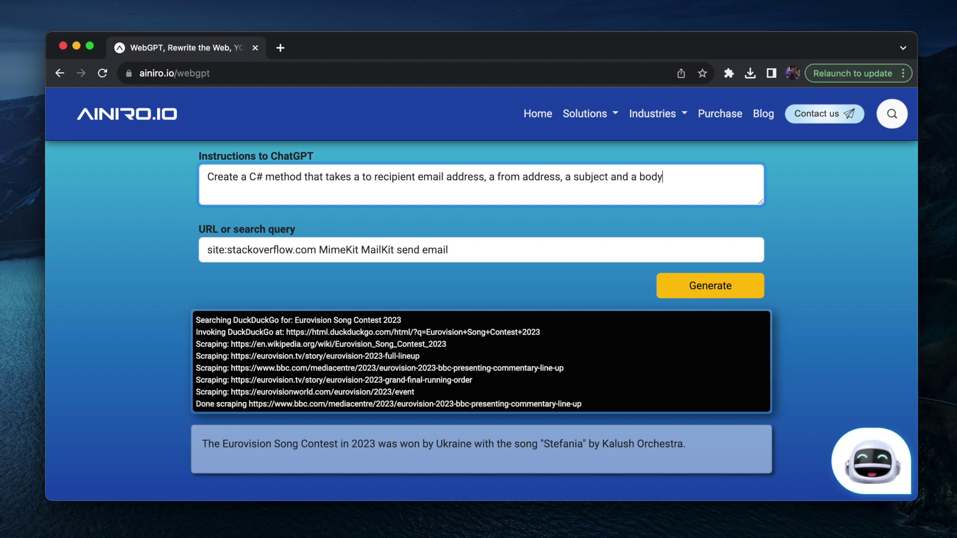
text(, for then to read SMTOP)
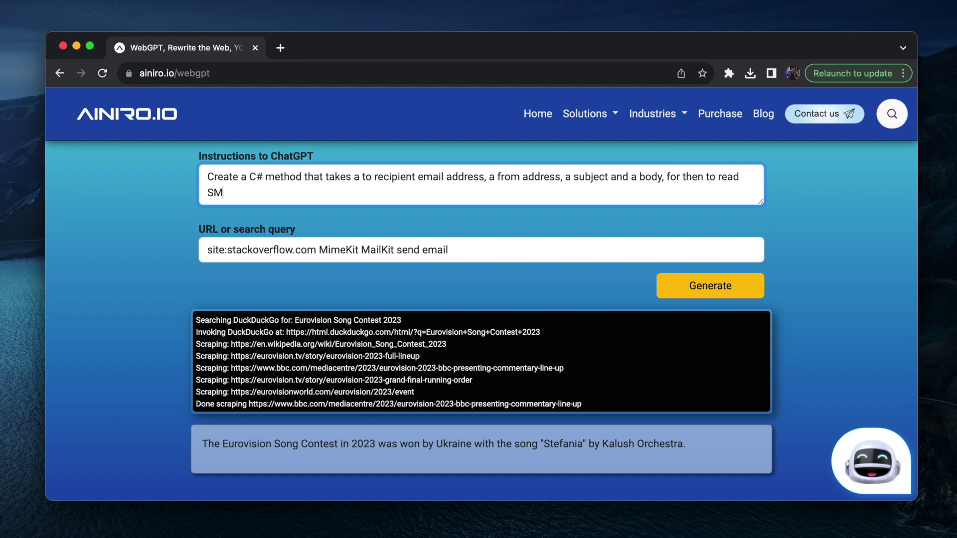
key(BackSpace)
key(BackSpace)
text(P settings from my confi)
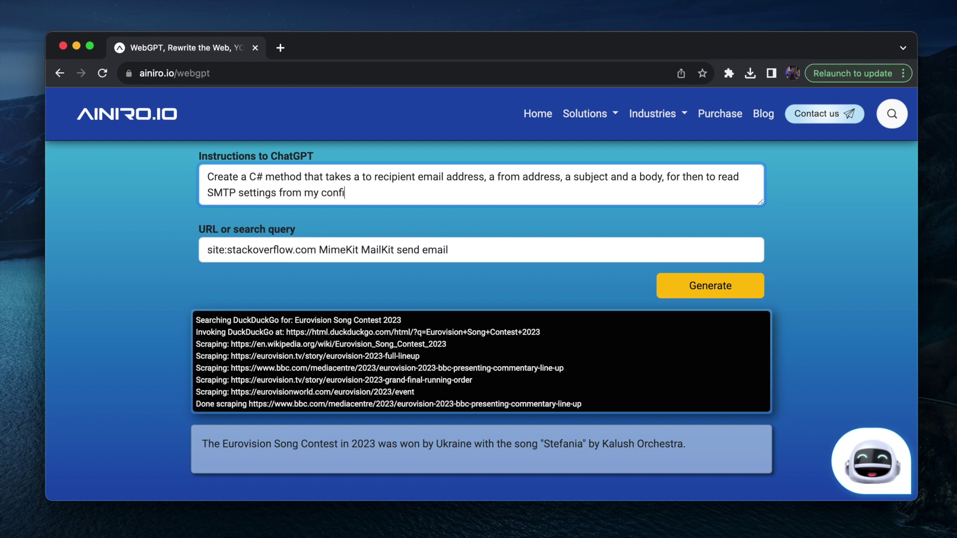
text(guration object.)
Add '.Net Core' before C# and 'Do not handle attachments', then generate.
click(207, 178)
click(248, 177)
text(.Net Core )
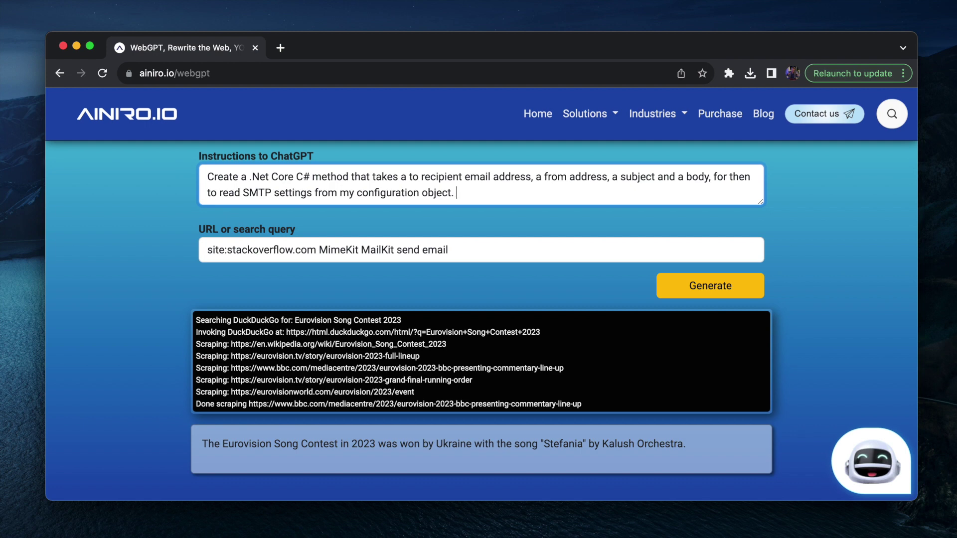
text(Do not han)
text(dle attachments)
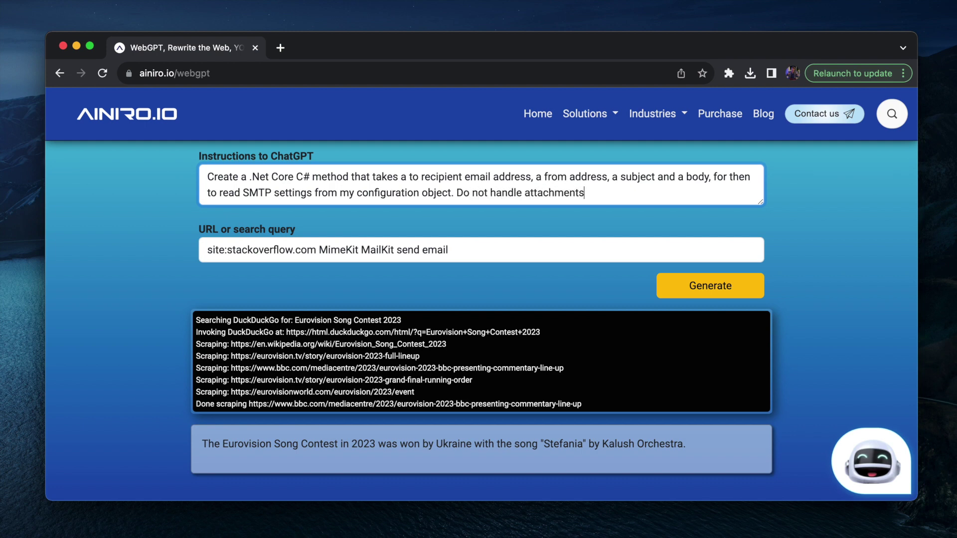
key(Tab)
key(Return)
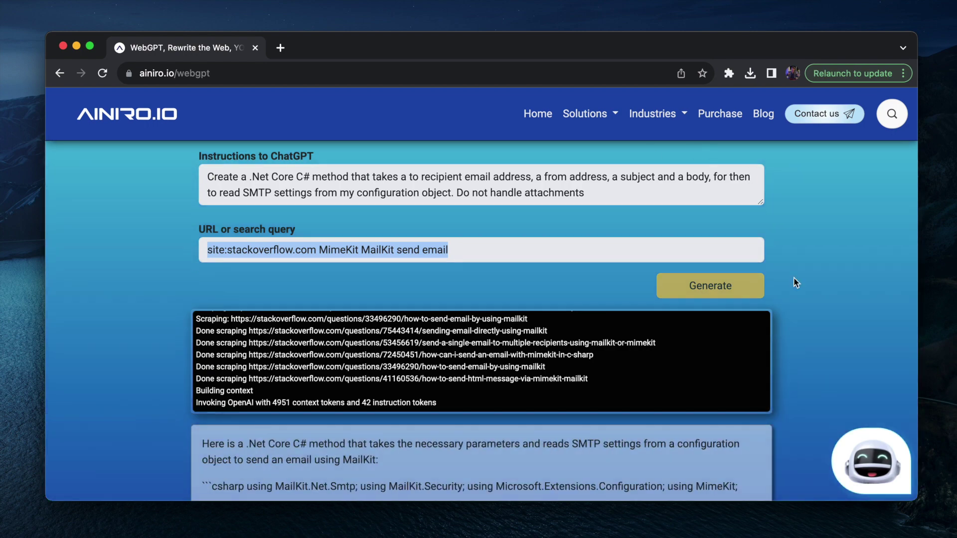
Scroll down to read the generated MailKit SendEmail method using Smtp configuration settings.
scroll(823, 369, down, 3)
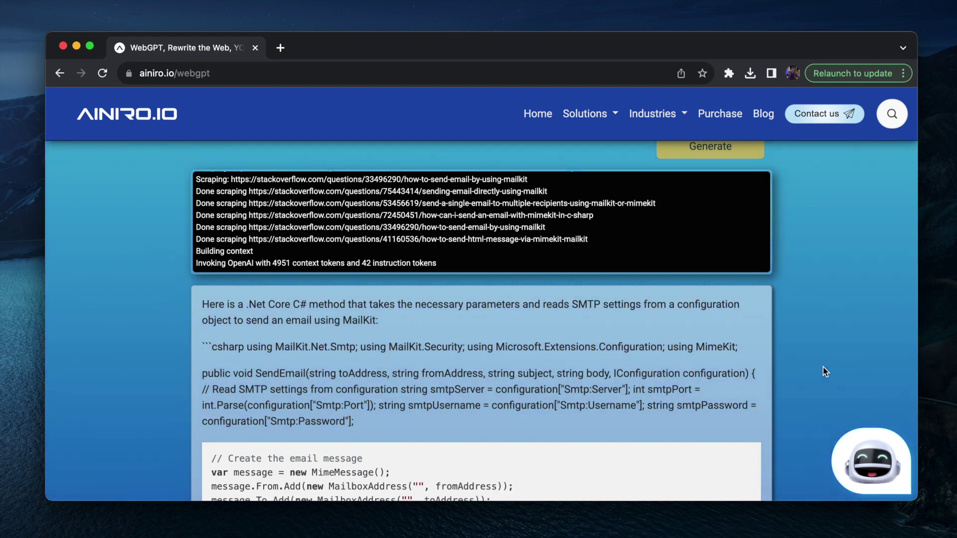
scroll(824, 367, down, 5)
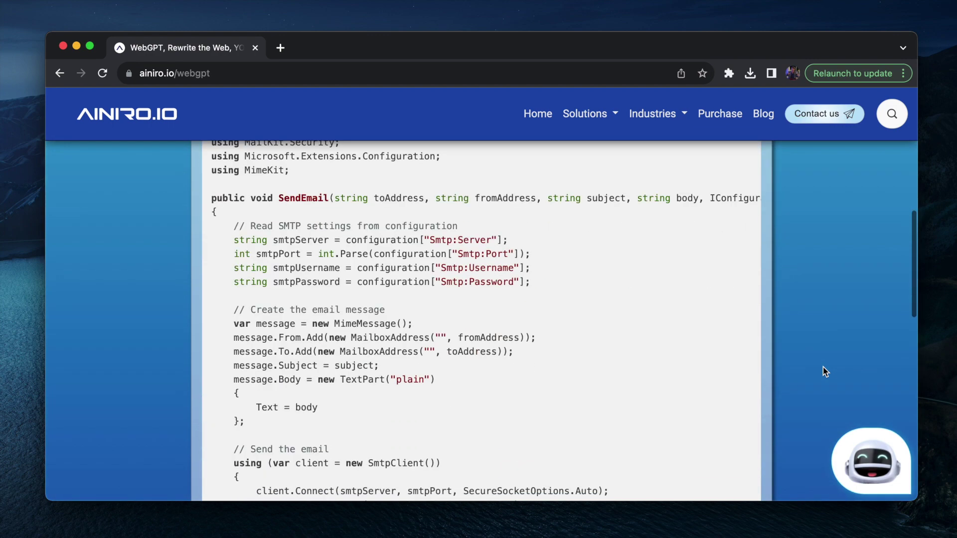
scroll(824, 372, up, 1)
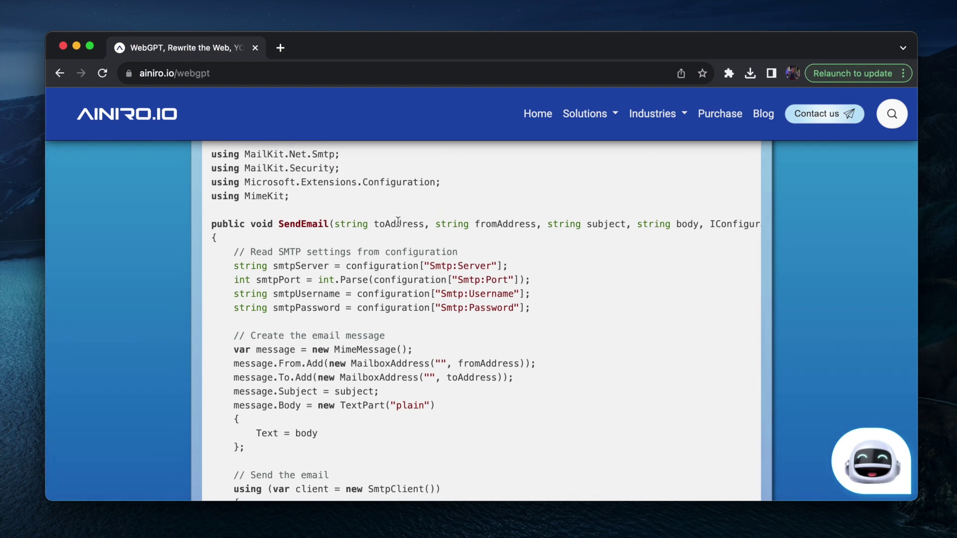
scroll(594, 220, right, 2)
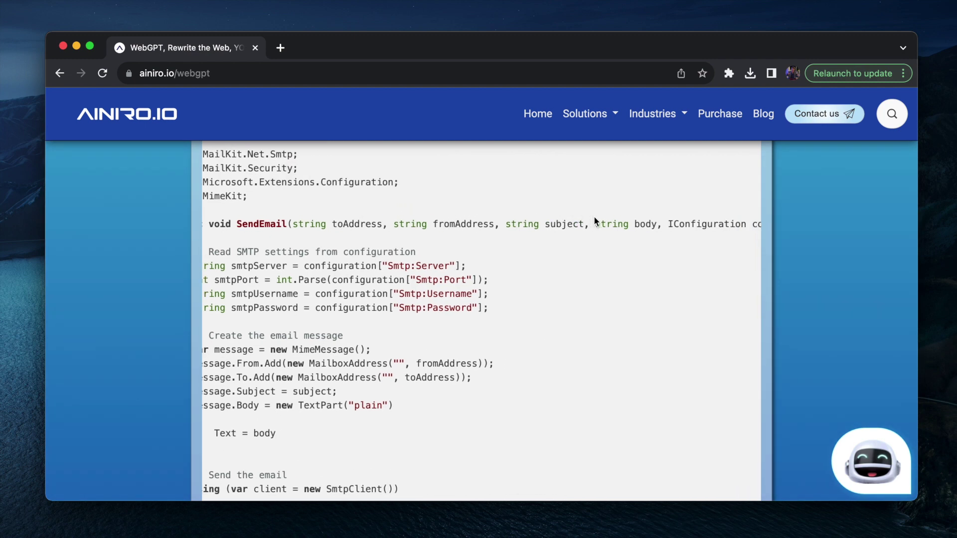
scroll(595, 220, right, 4)
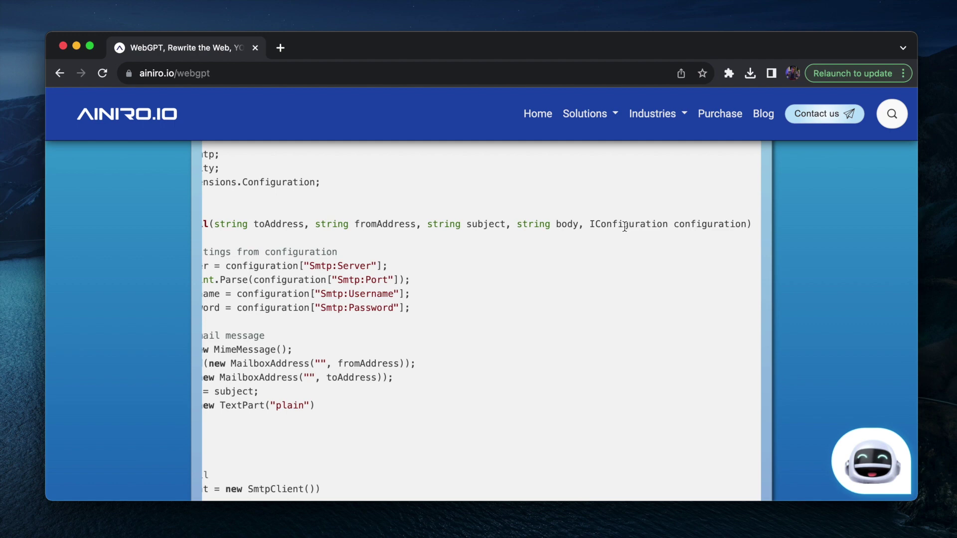
double_click(619, 223)
scroll(625, 227, left, 6)
scroll(625, 227, up, 1)
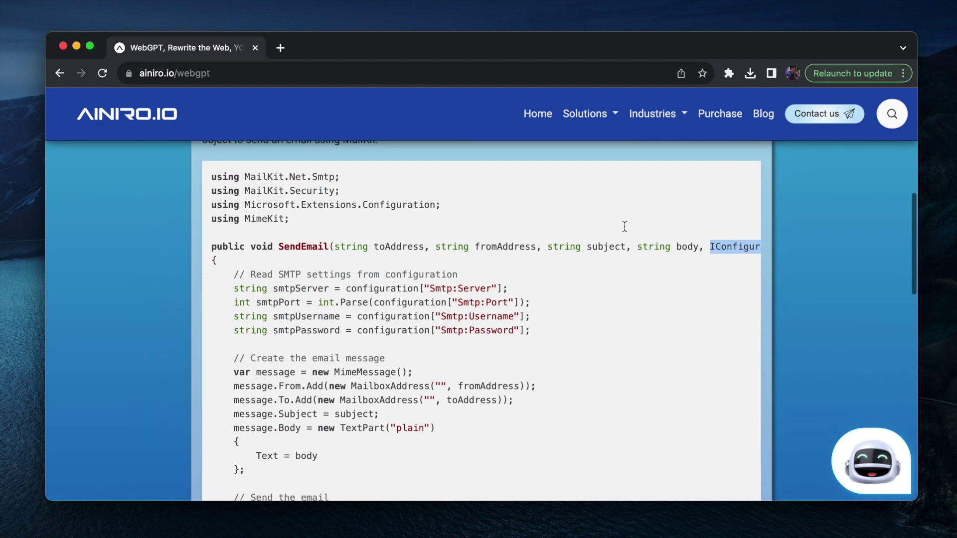
scroll(624, 227, down, 5)
scroll(625, 230, down, 5)
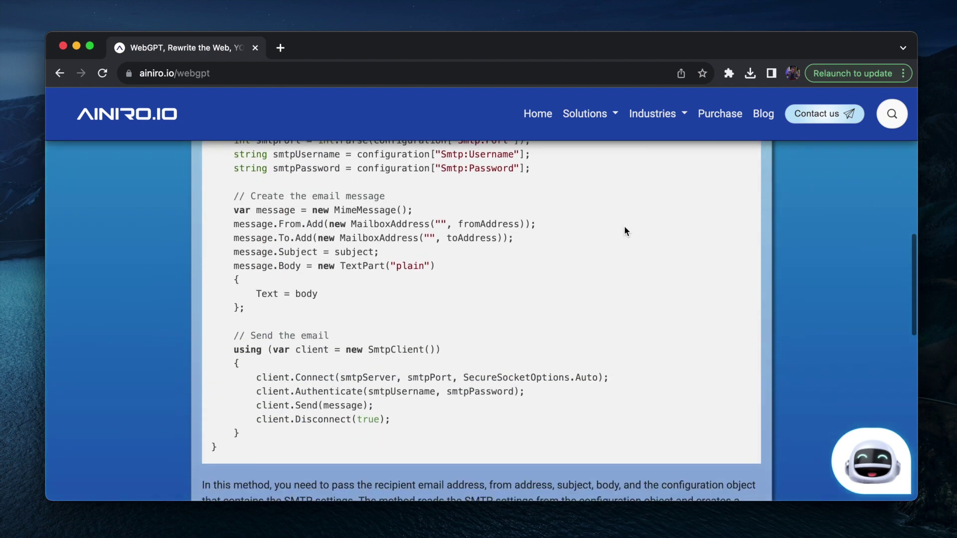
scroll(625, 228, up, 5)
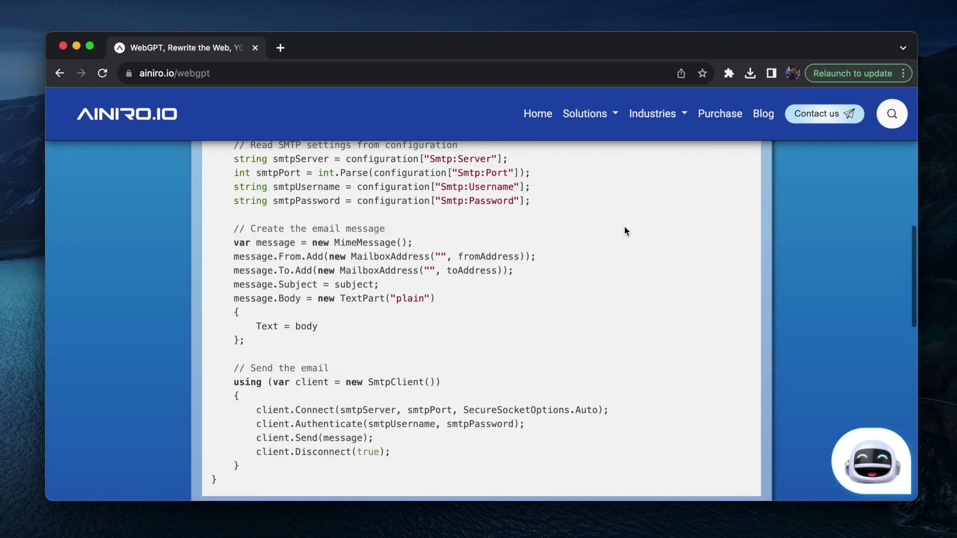
scroll(625, 229, up, 4)
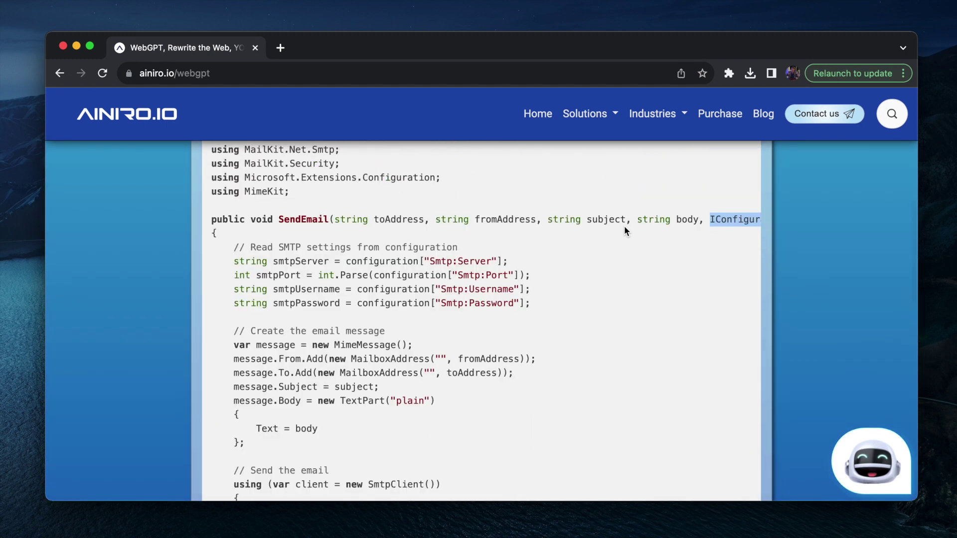
scroll(625, 226, down, 5)
scroll(624, 229, down, 2)
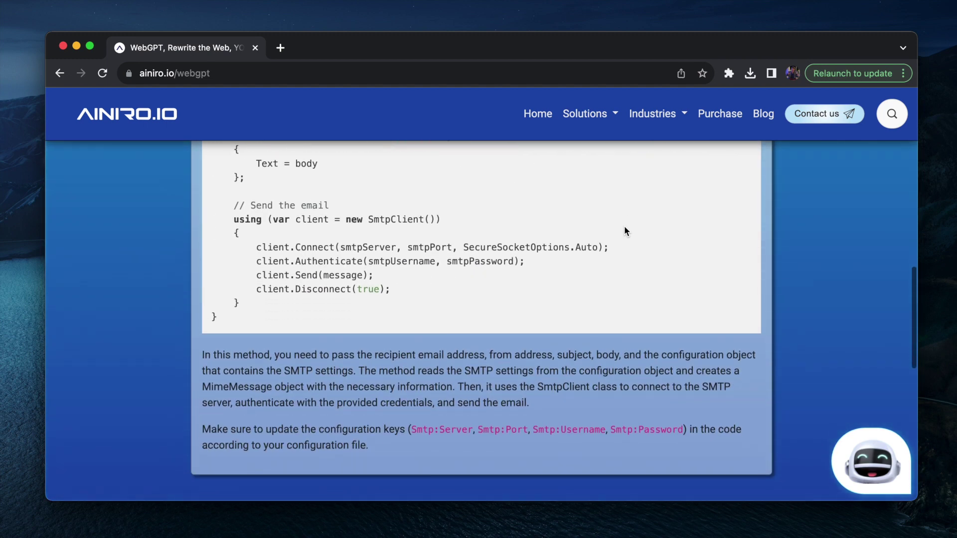
scroll(624, 230, up, 15)
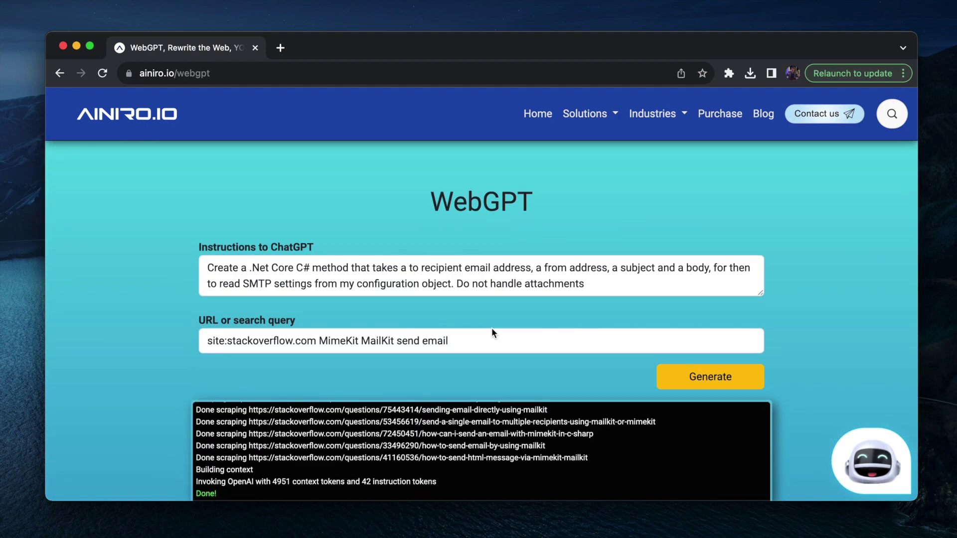
Open the actor's death-investigation article on cnn.com, copy its URL, and close the tab.
key(super+t)
text(cnn.com)
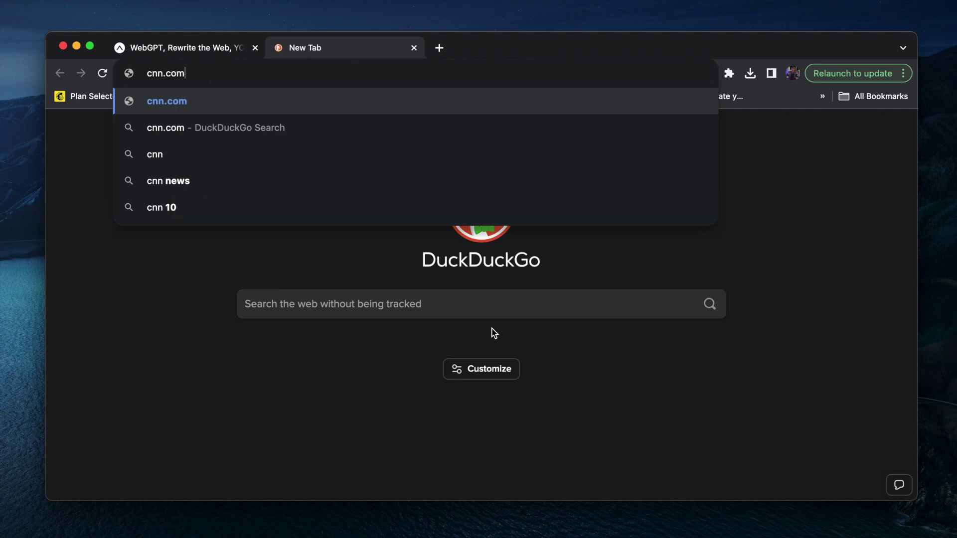
key(Return)
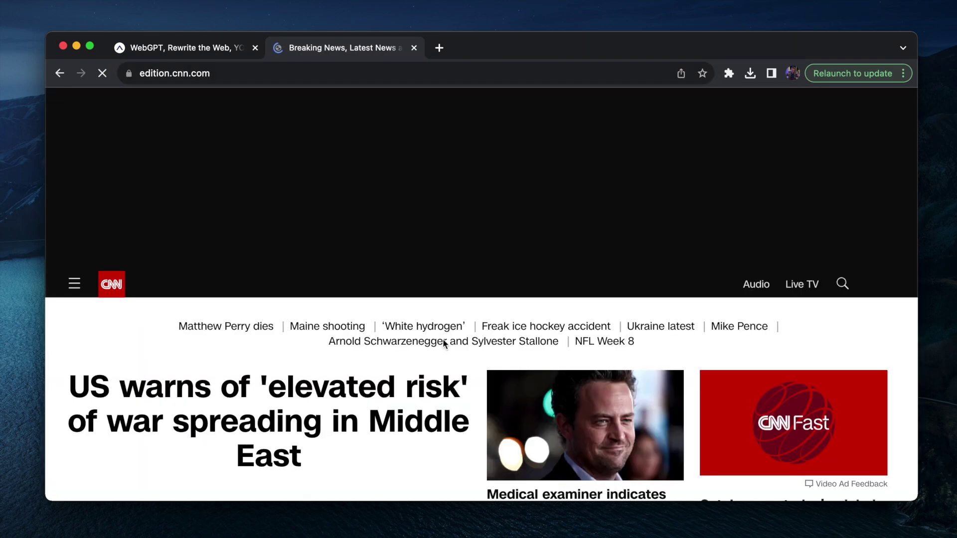
click(501, 418)
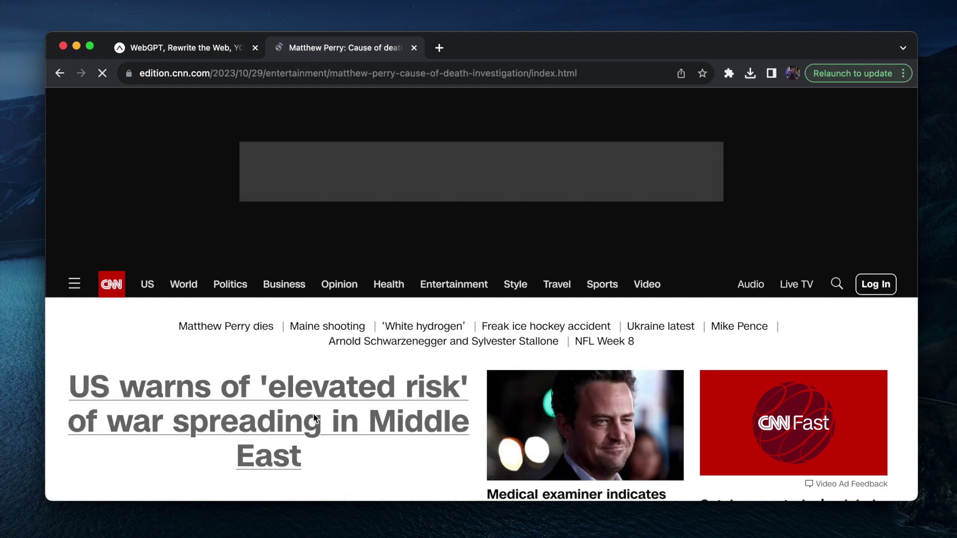
key(super+l)
key(super+c)
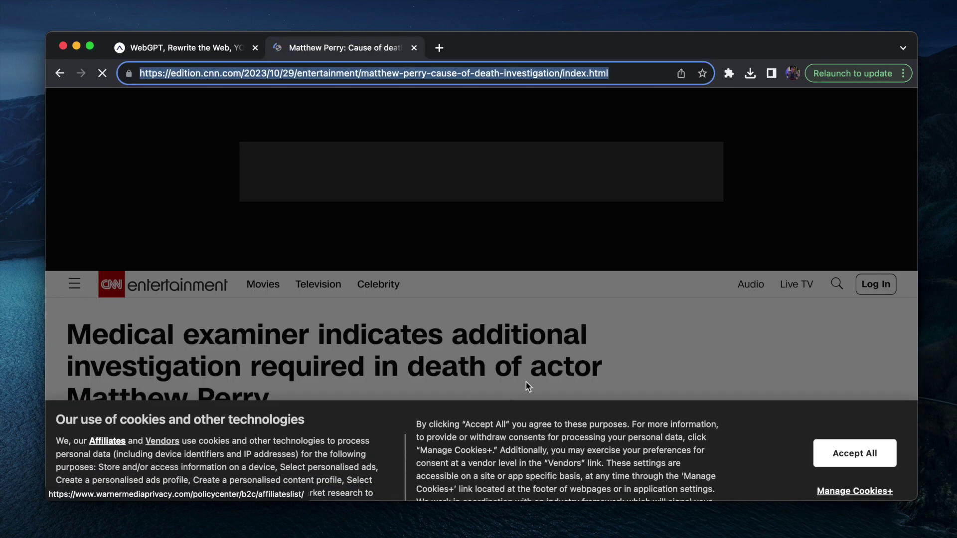
key(super+w)
Replace the StackOverflow query with the pasted CNN article URL.
click(480, 341)
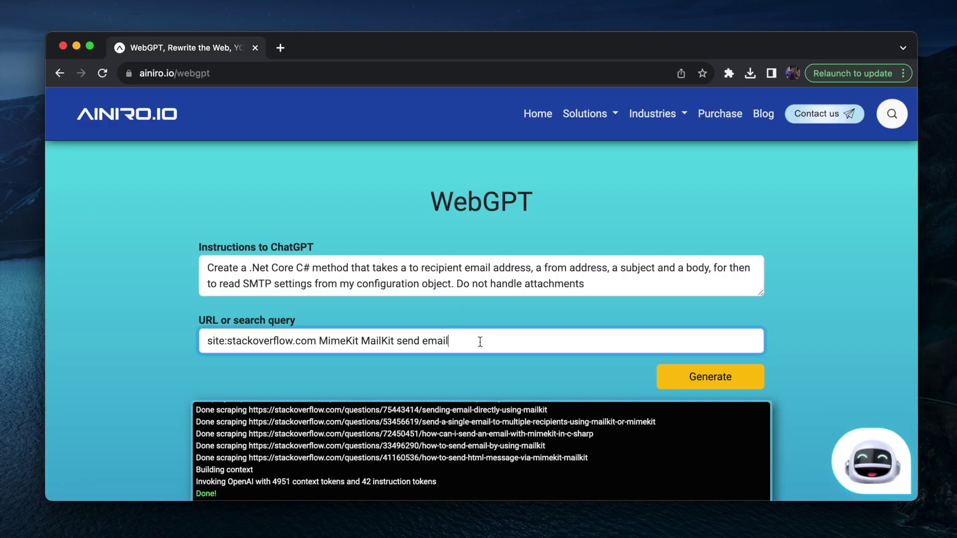
key(super+a)
key(super+v)
Instruct 'Analyse this content and create a plausible argument explaining why he died' and generate.
click(403, 294)
key(super+a)
text(A)
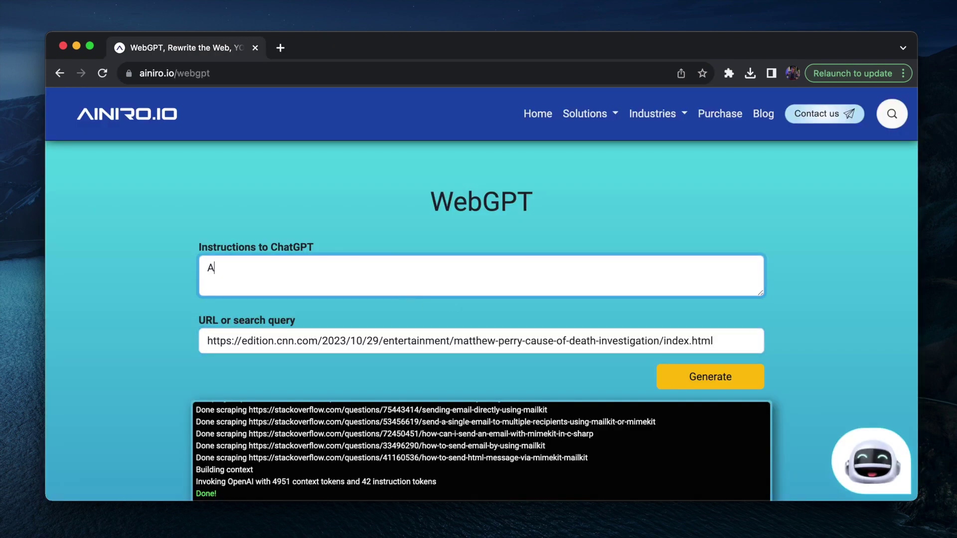
text(nalyze this content and)
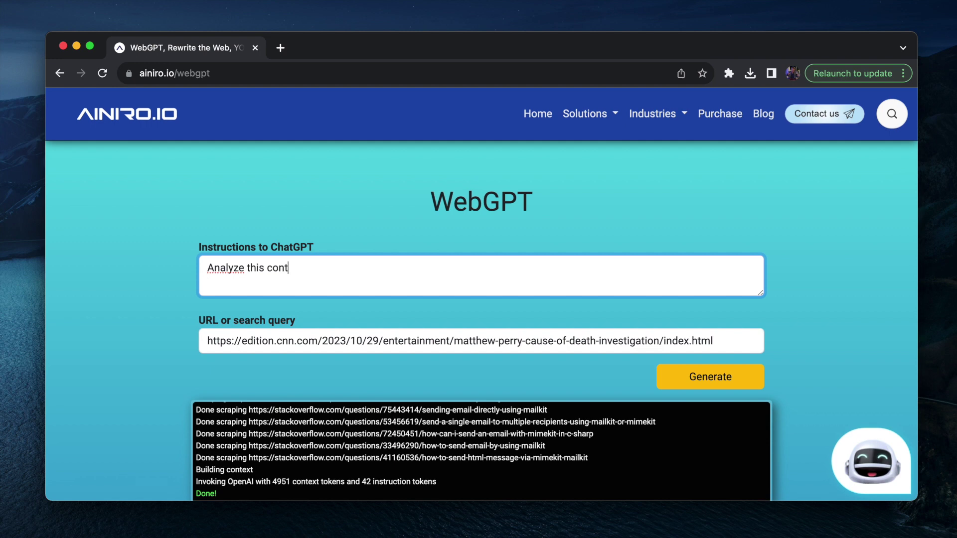
click(208, 269)
click(229, 269)
key(Delete)
text(s content and create)
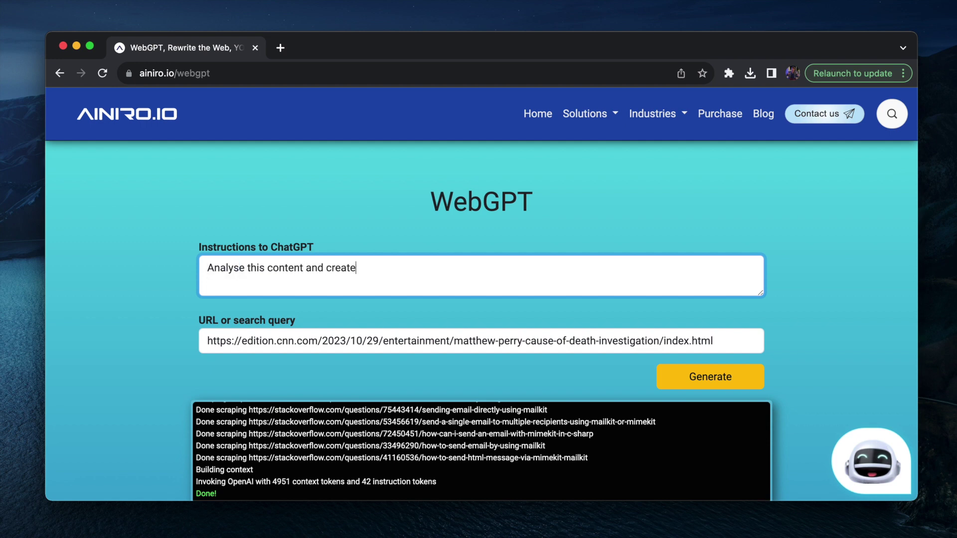
text( a plausible argument explaining why )
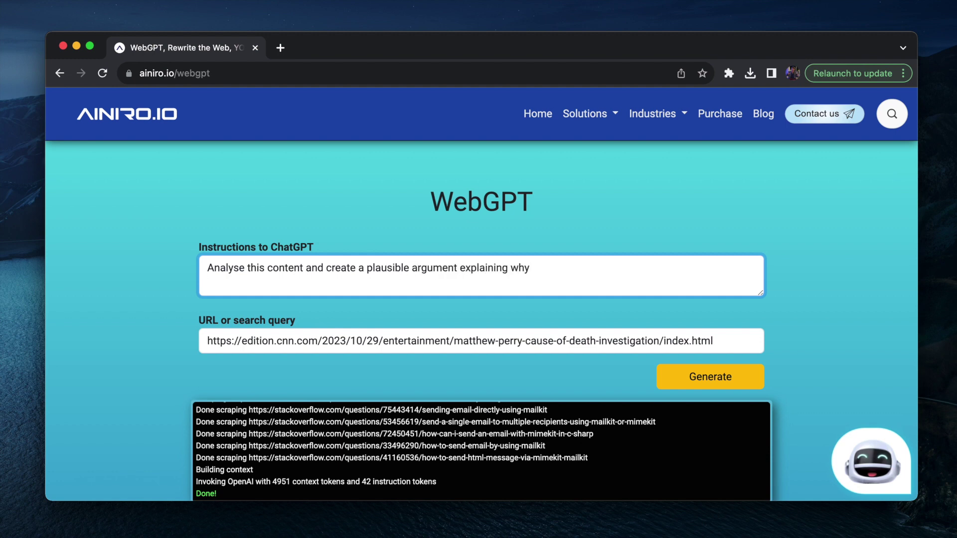
text(he died)
key(Tab)
key(Return)
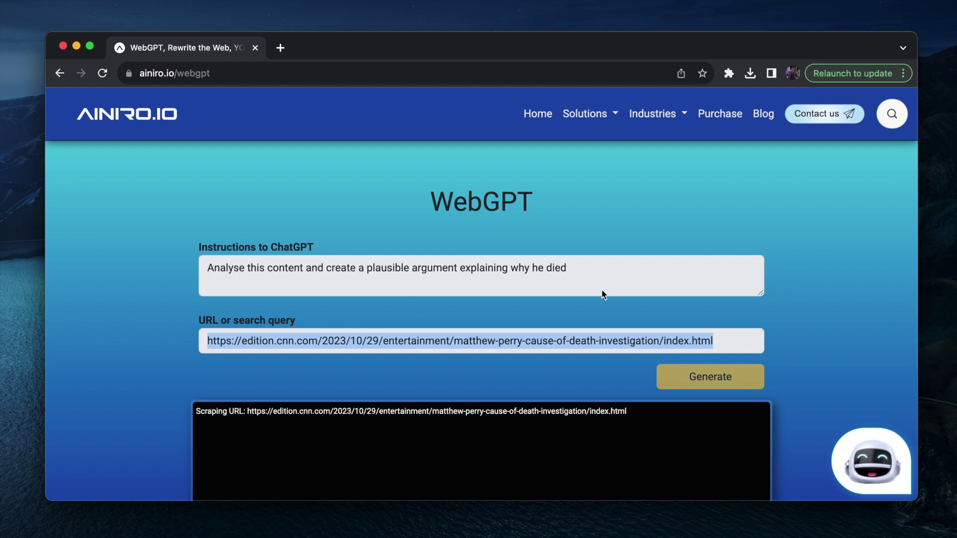
Scroll through the generated answer, which defers the cause of death to CNN's pending investigation.
scroll(815, 306, down, 5)
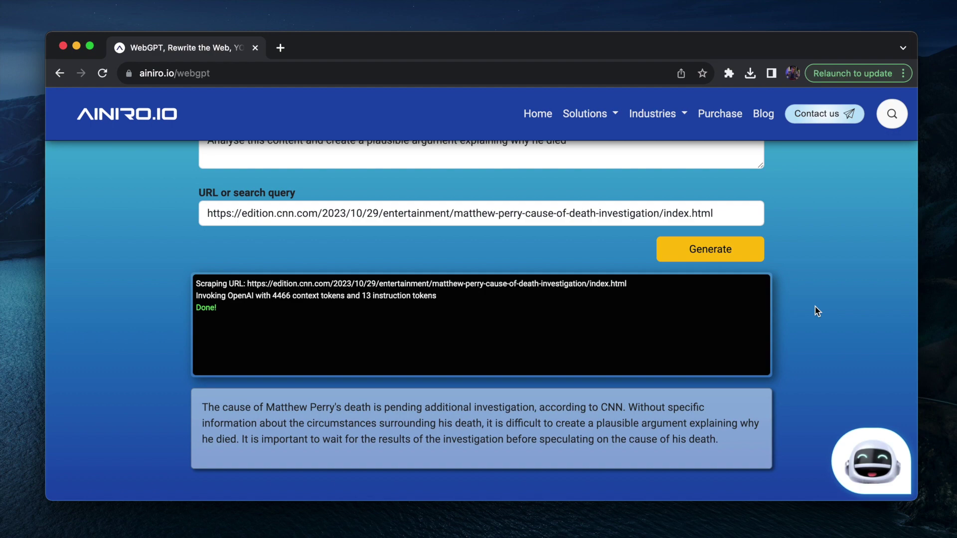
scroll(816, 309, up, 5)
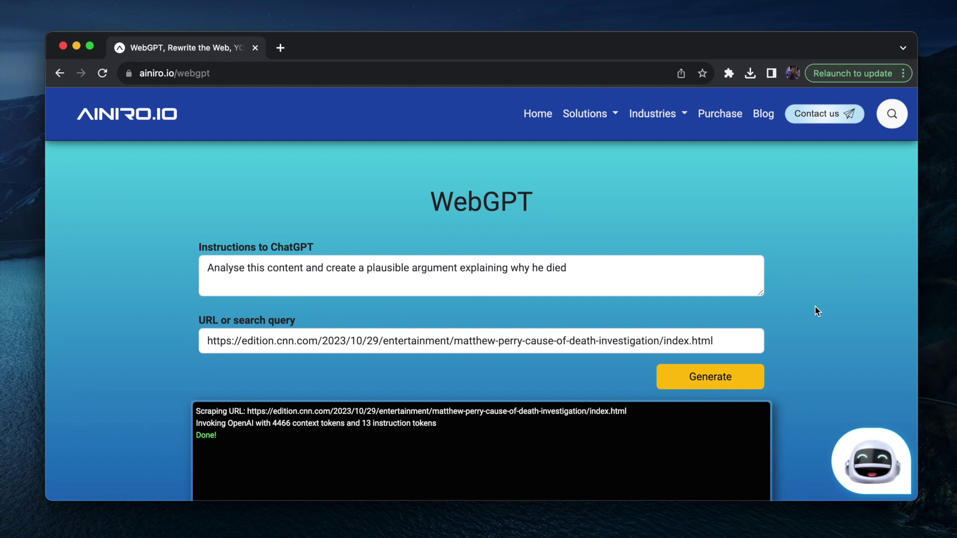